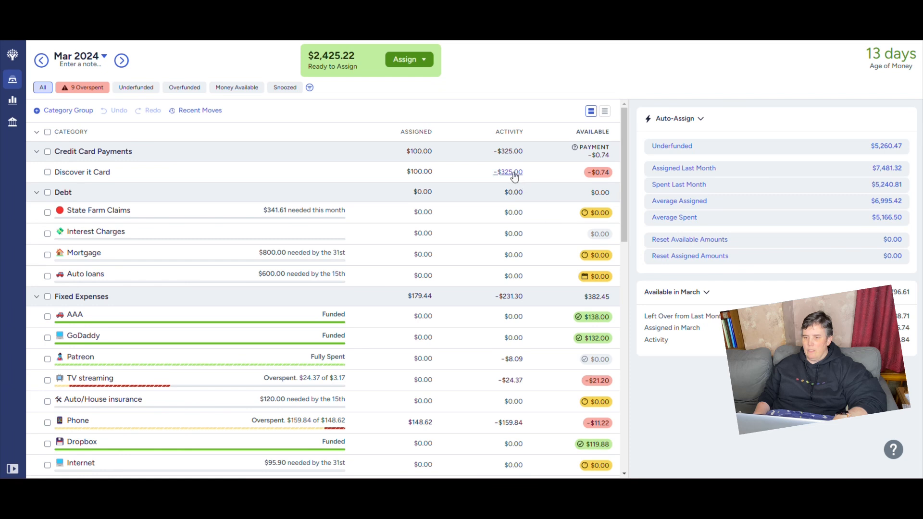
# Examine the targets of Discover it Card, State Farm Claims and Interest Charges, and review the remaining March 2024 budget categories
pyautogui.click(321, 174)
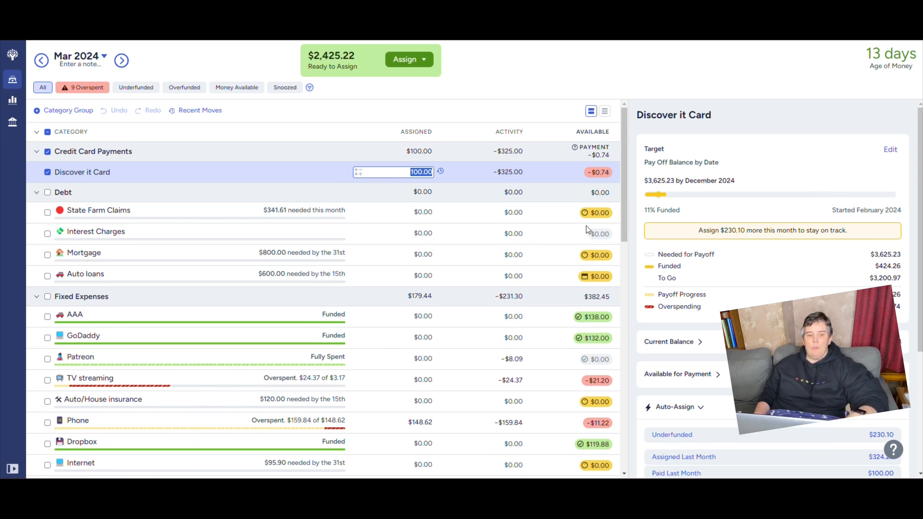
pyautogui.click(170, 215)
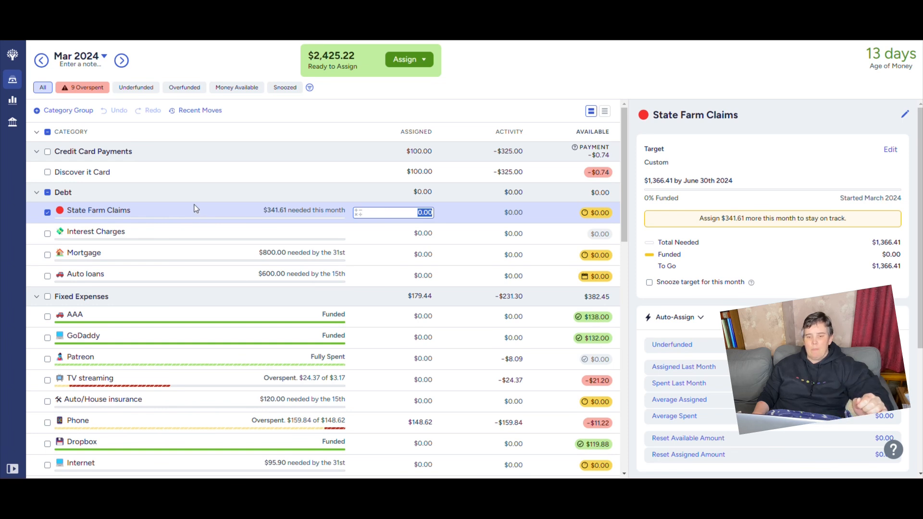
pyautogui.click(185, 236)
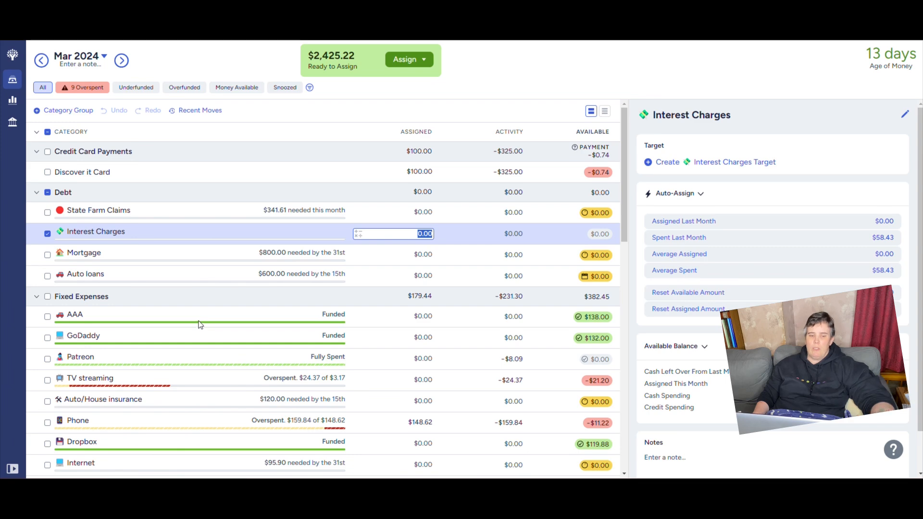
pyautogui.scroll(-10, 200, 324)
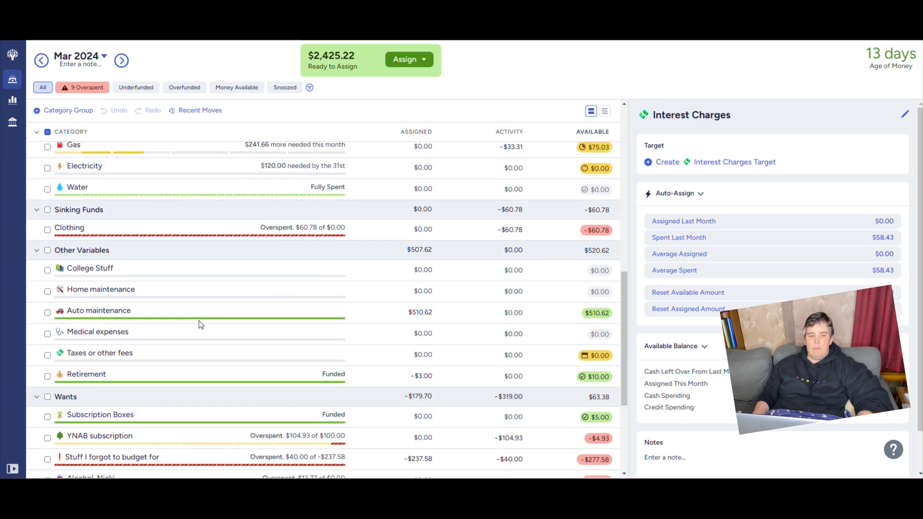
pyautogui.scroll(-4, 200, 325)
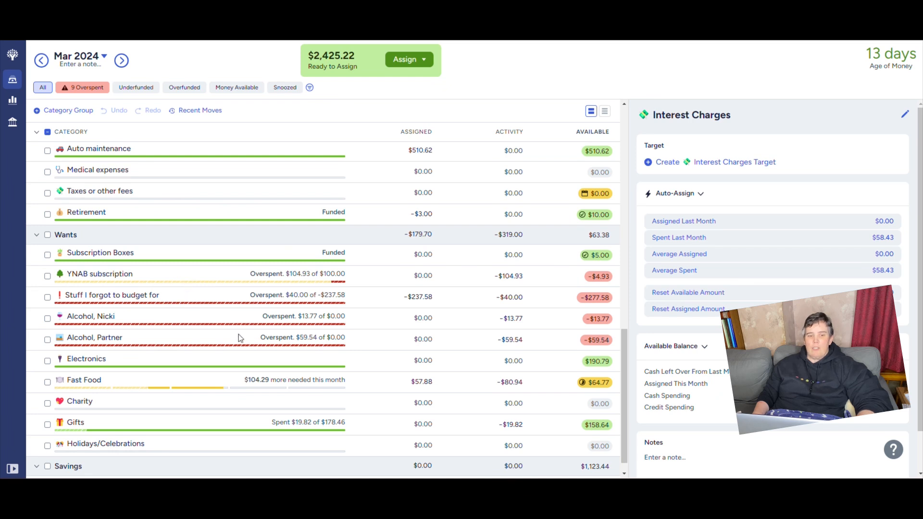
pyautogui.scroll(5, 235, 338)
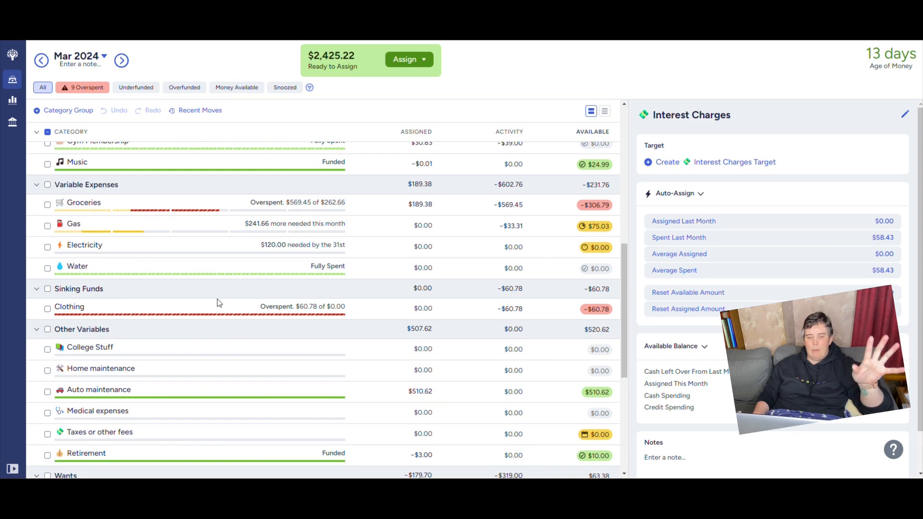
pyautogui.scroll(-1, 220, 304)
pyautogui.scroll(-5, 220, 305)
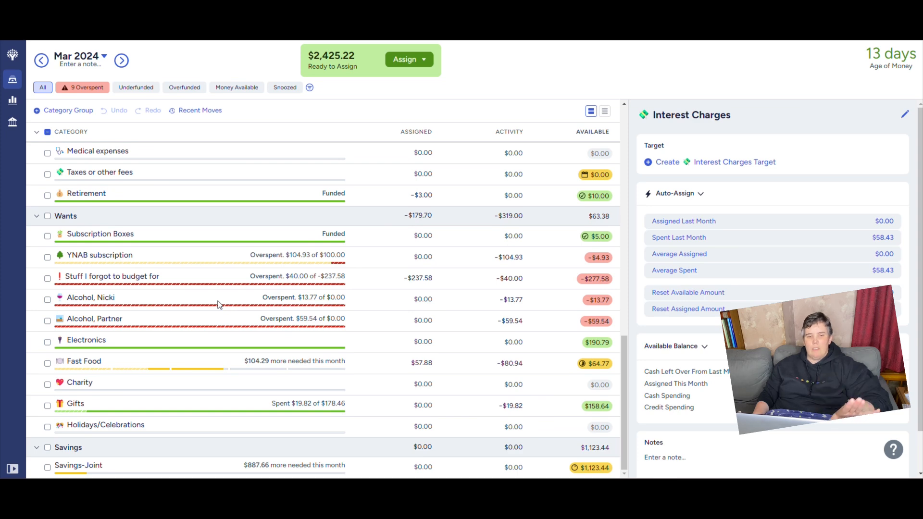
pyautogui.scroll(11, 219, 304)
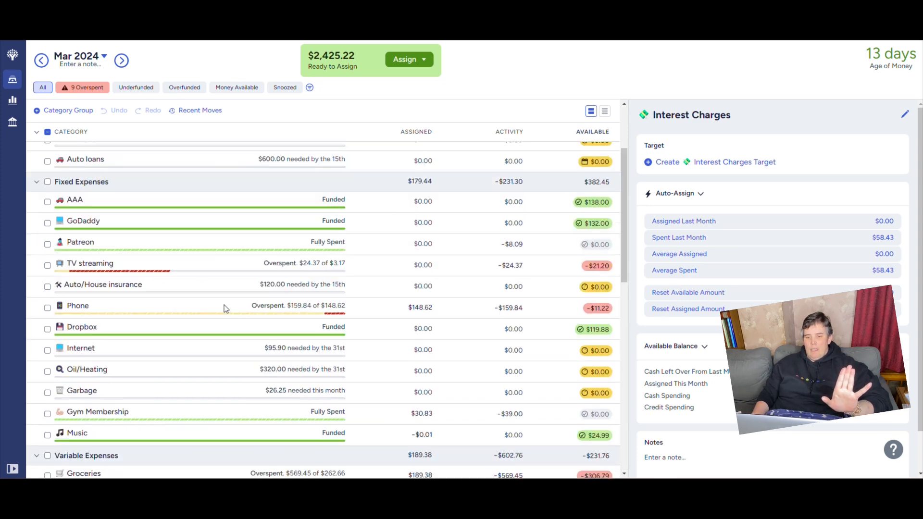
pyautogui.scroll(2, 224, 305)
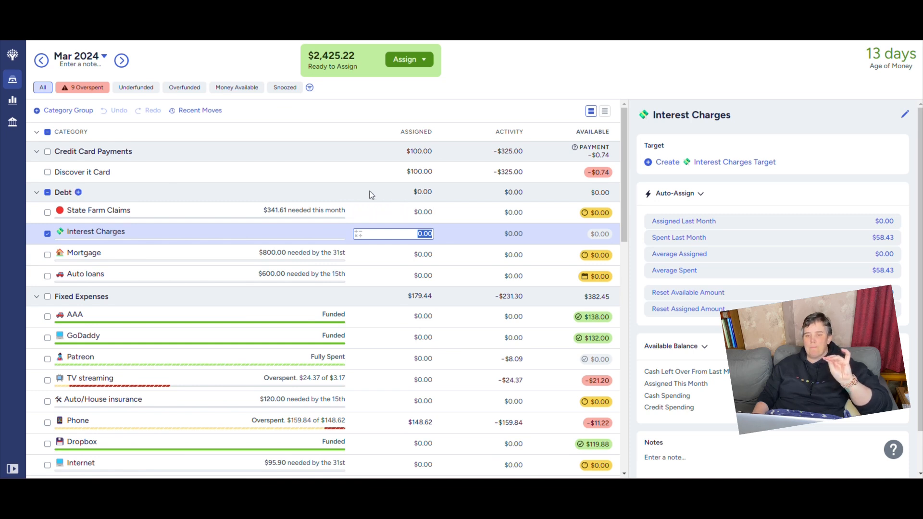
# Set the March 2024 assigned amount of the Discover it Card category to $325
pyautogui.click(409, 171)
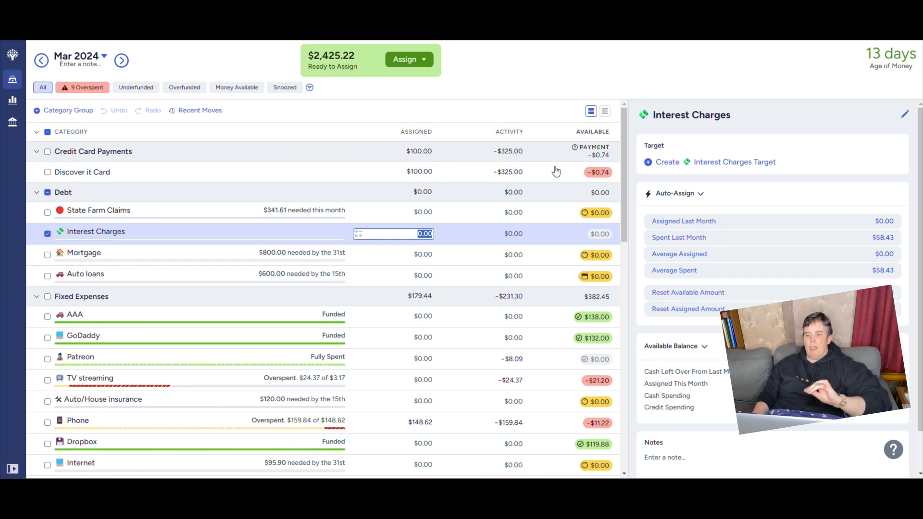
pyautogui.click(192, 175)
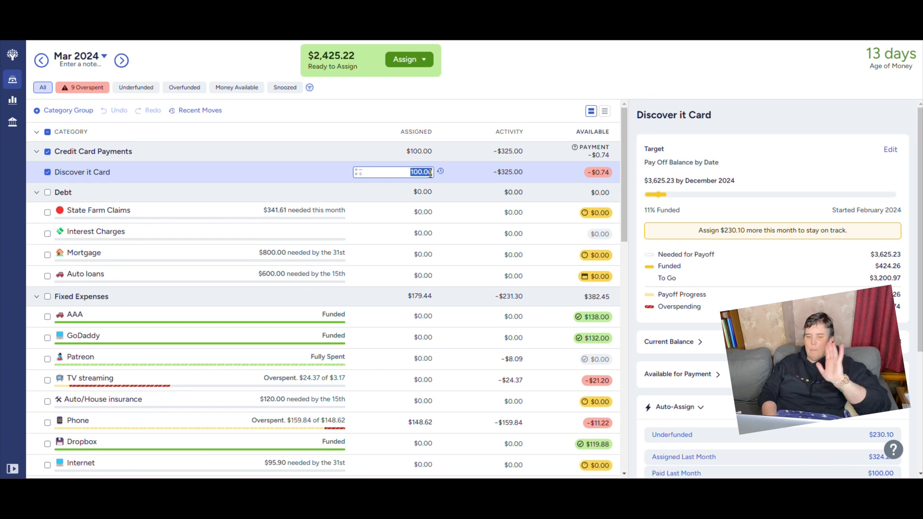
pyautogui.write('325')
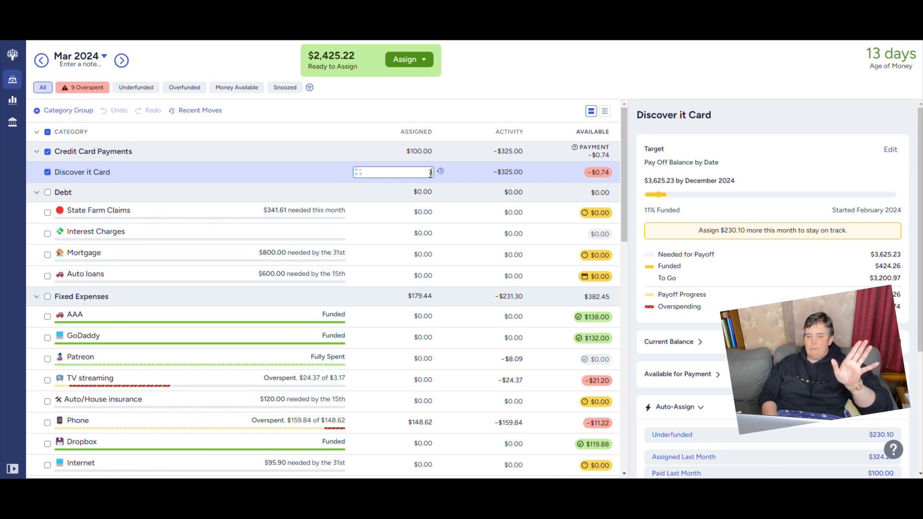
pyautogui.press('Return')
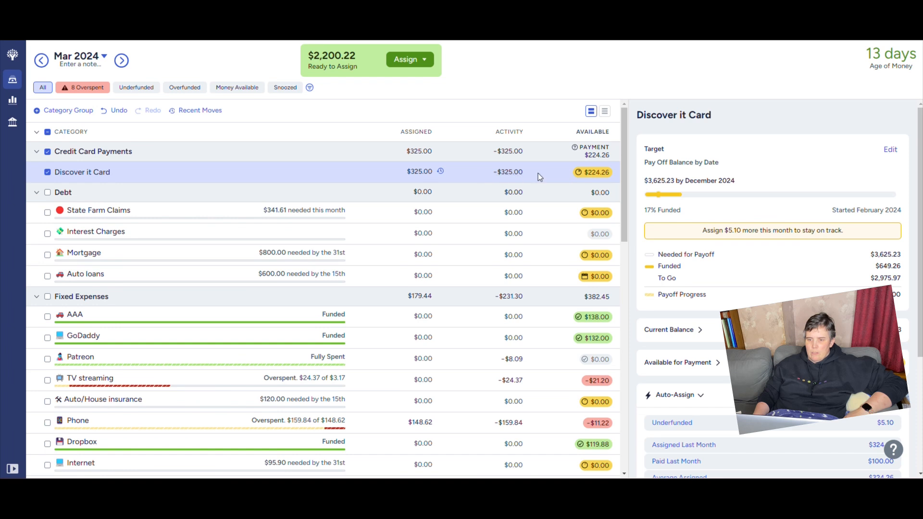
pyautogui.click(591, 174)
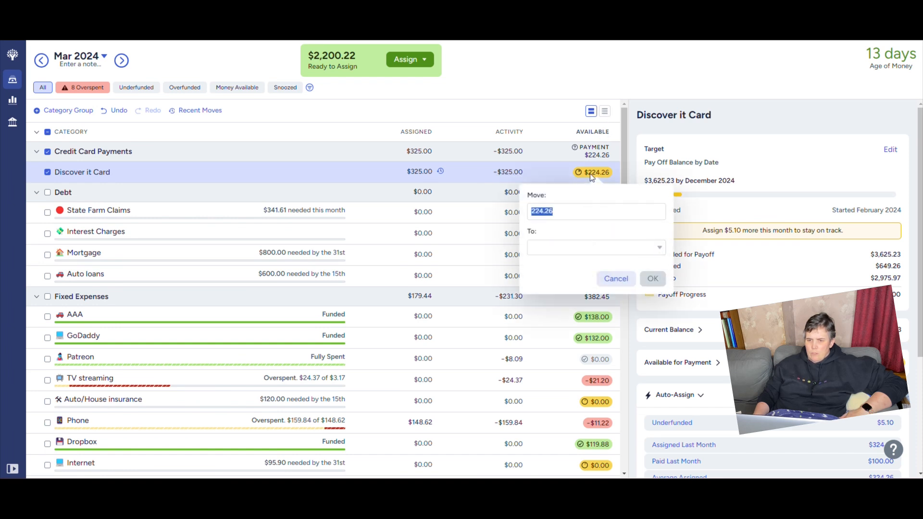
pyautogui.click(660, 249)
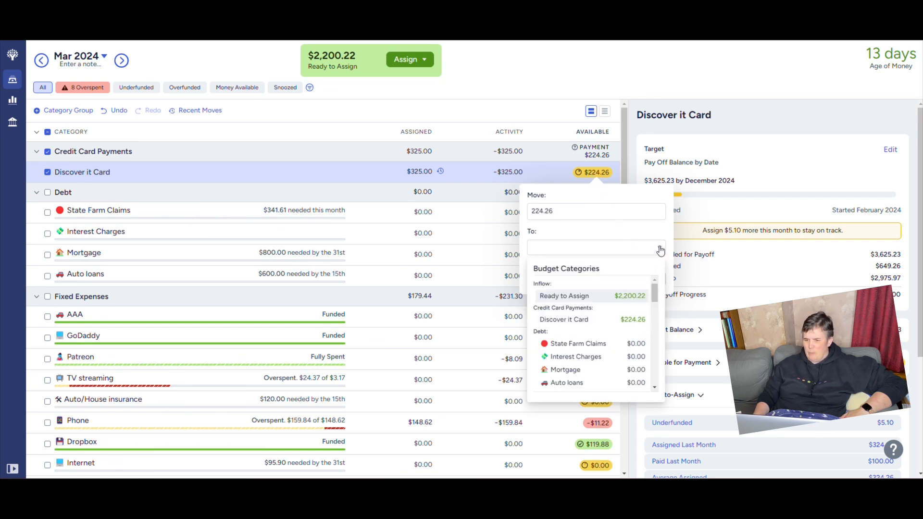
pyautogui.click(762, 106)
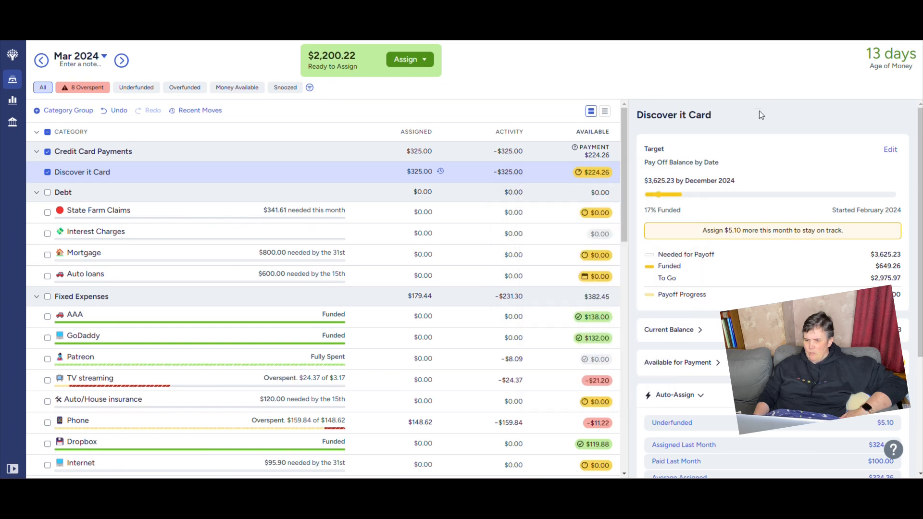
# Show the card's Available for Payment breakdown and move $224.26 from Discover it Card to Ready to Assign
pyautogui.click(715, 367)
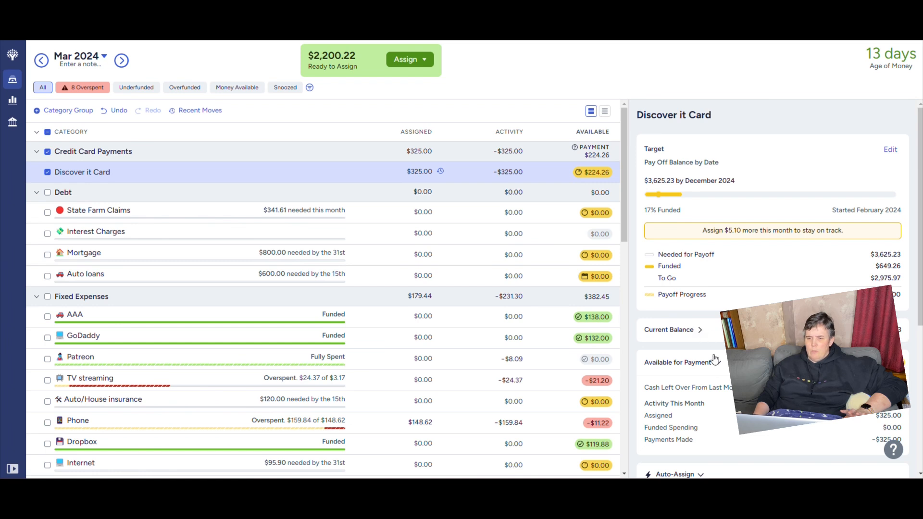
pyautogui.click(596, 172)
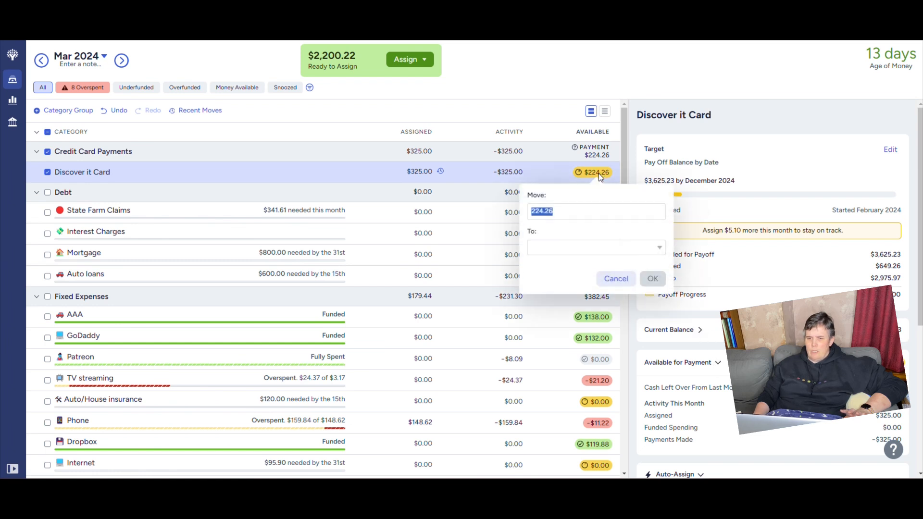
pyautogui.click(658, 248)
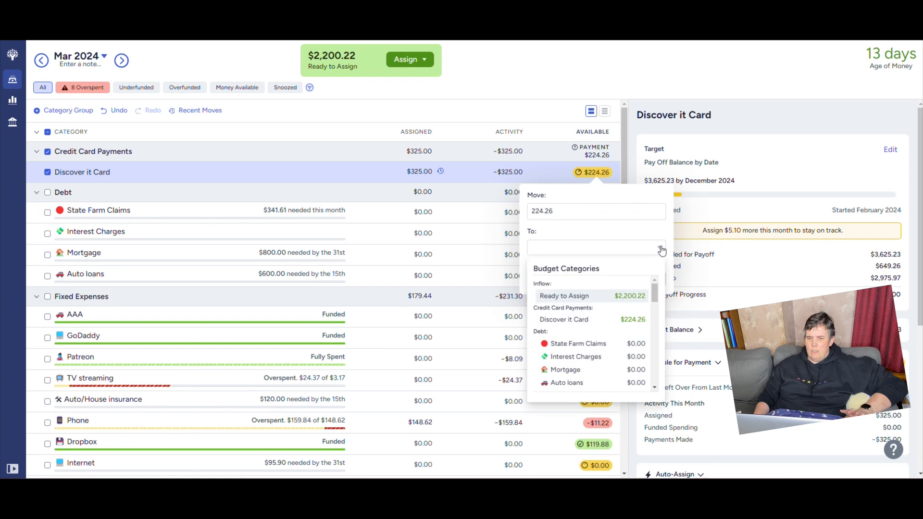
pyautogui.click(587, 298)
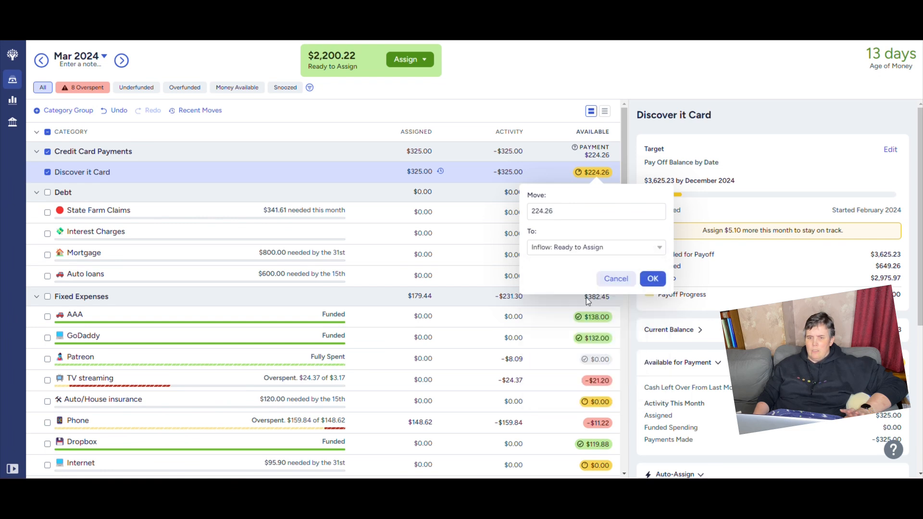
pyautogui.click(654, 280)
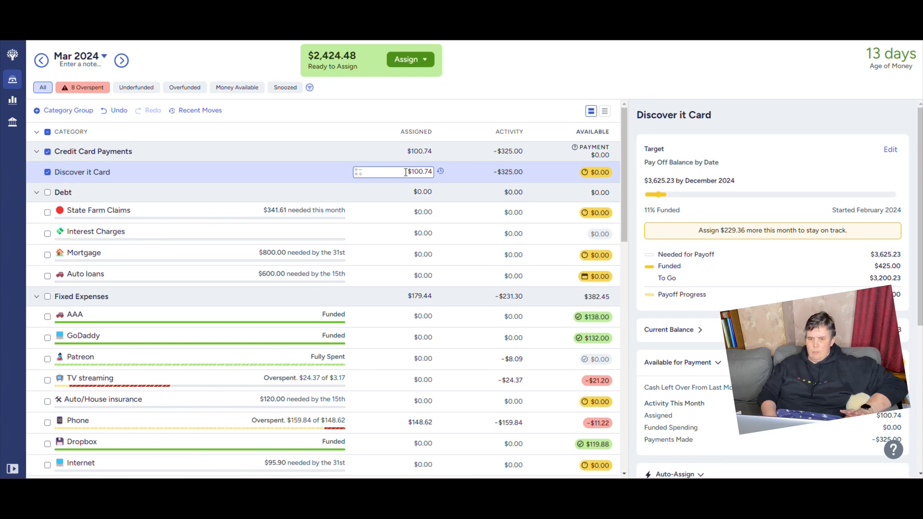
# Set the Discover it Card's assigned amount back to $325
pyautogui.moveTo(413, 175); pyautogui.dragTo(438, 180)
pyautogui.click(423, 173)
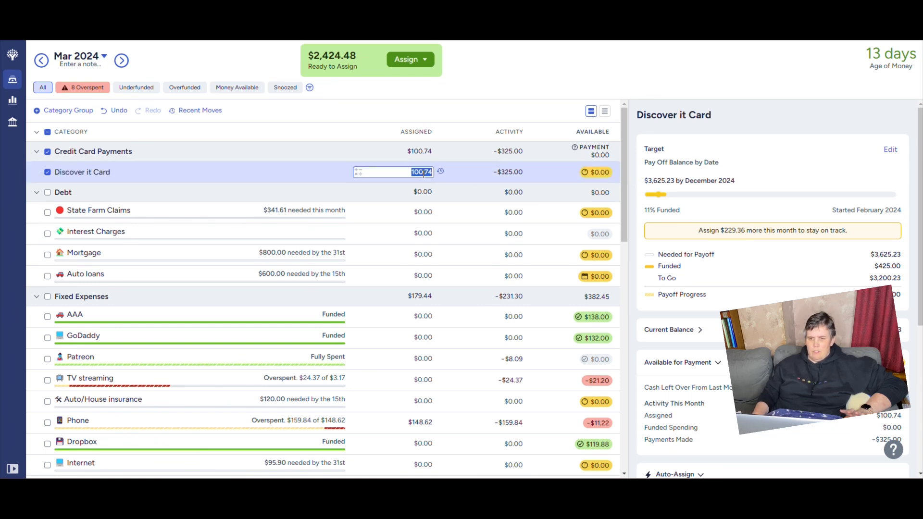
pyautogui.write('325')
pyautogui.press('Return')
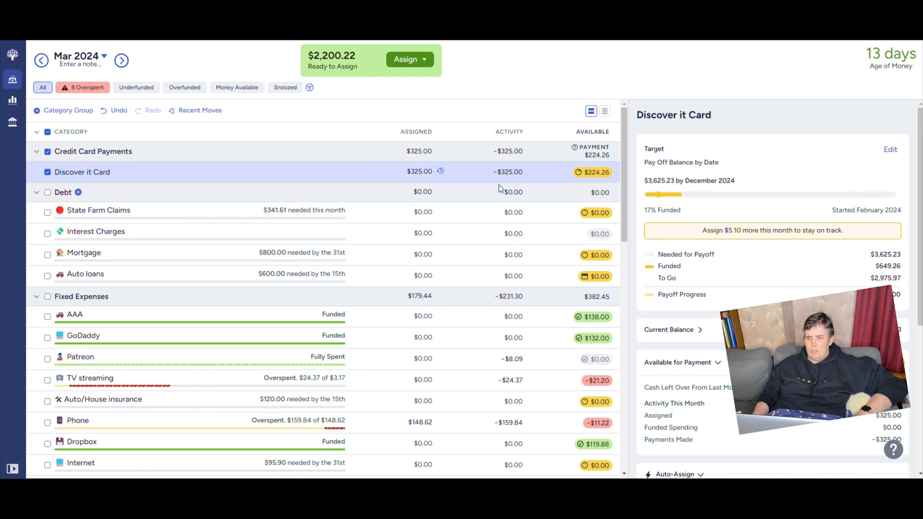
# Check the Discover it Card's available amount and review its history of money moves
pyautogui.moveTo(593, 177)
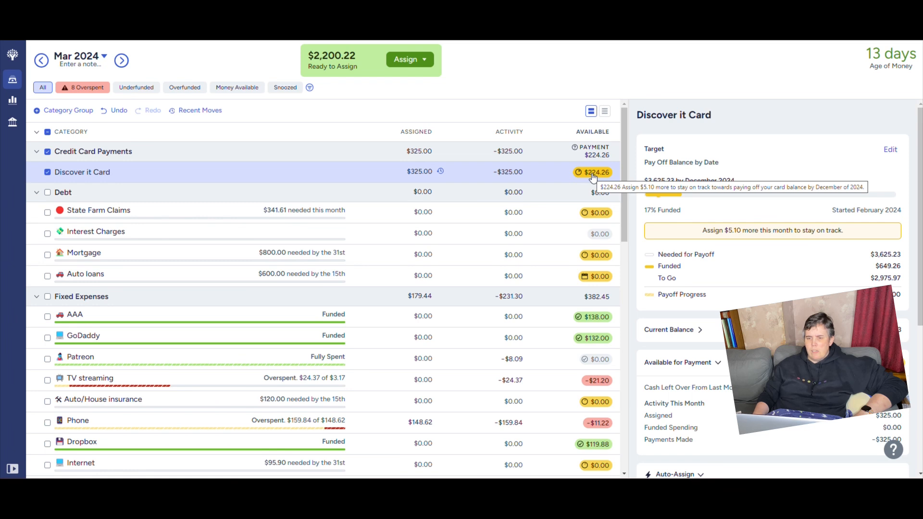
pyautogui.click(593, 175)
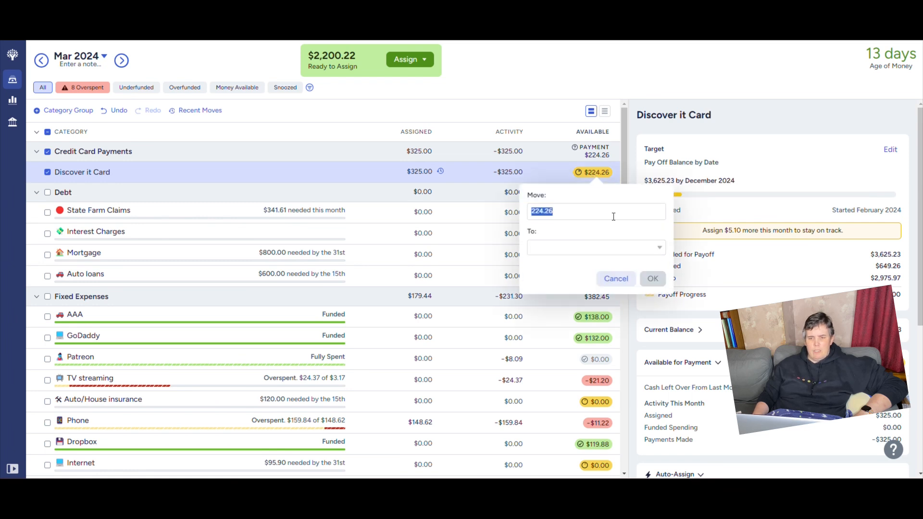
pyautogui.click(617, 279)
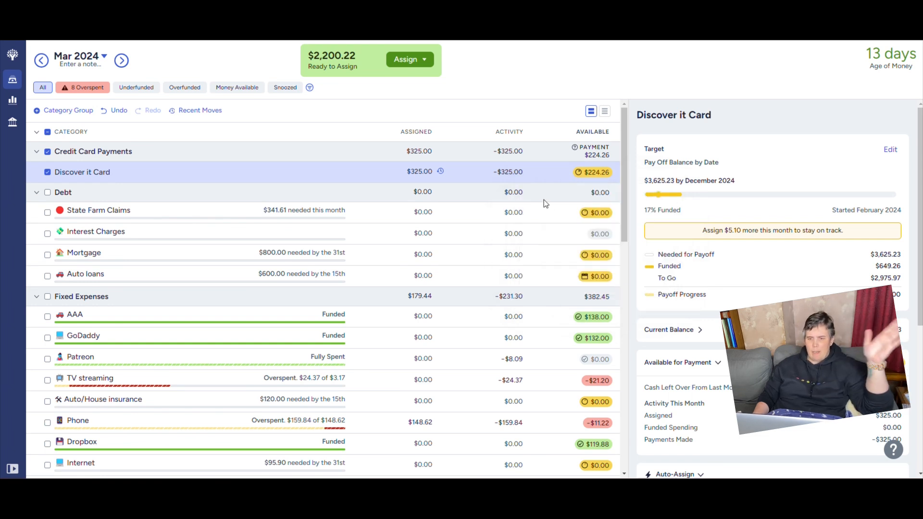
pyautogui.click(440, 171)
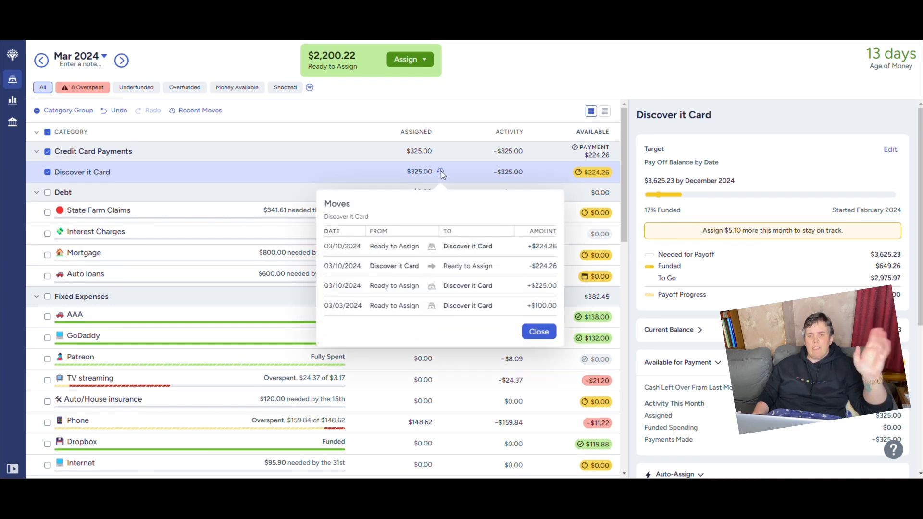
pyautogui.click(538, 331)
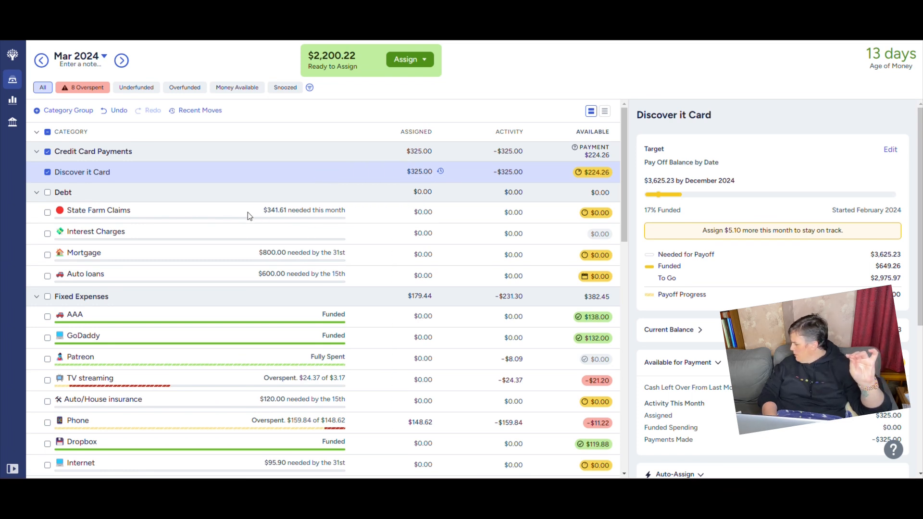
# Assign $683.21 to the State Farm Claims category in the Debt group
pyautogui.click(419, 212)
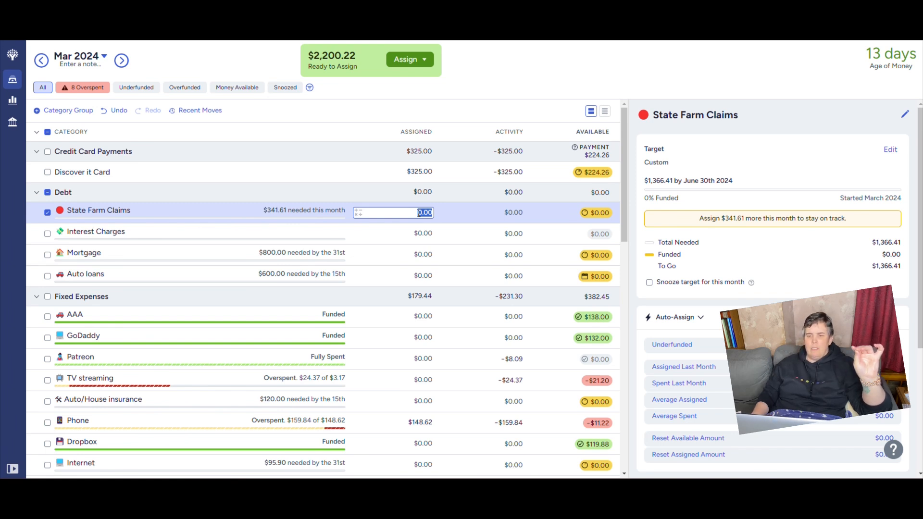
pyautogui.write('683.21')
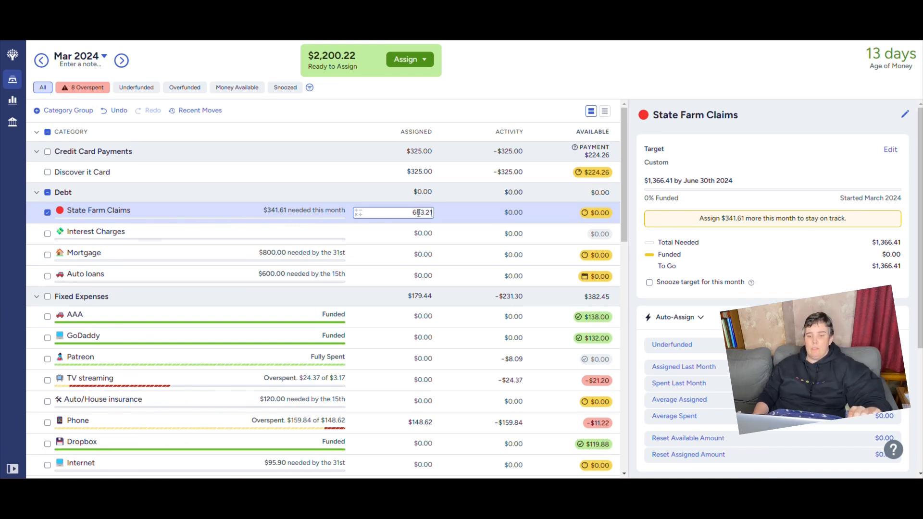
pyautogui.press('Return')
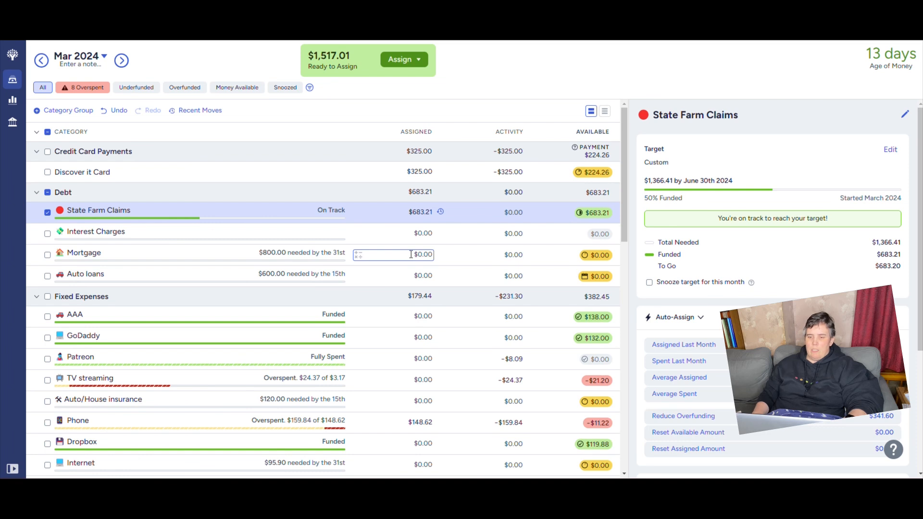
# Assign $600 to the Auto loans category in the Debt group
pyautogui.click(412, 276)
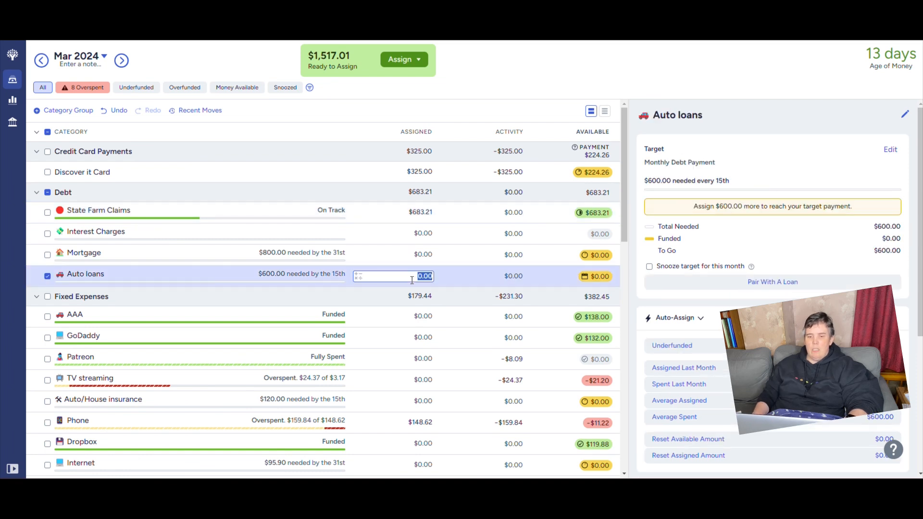
pyautogui.write('600')
pyautogui.press('Return')
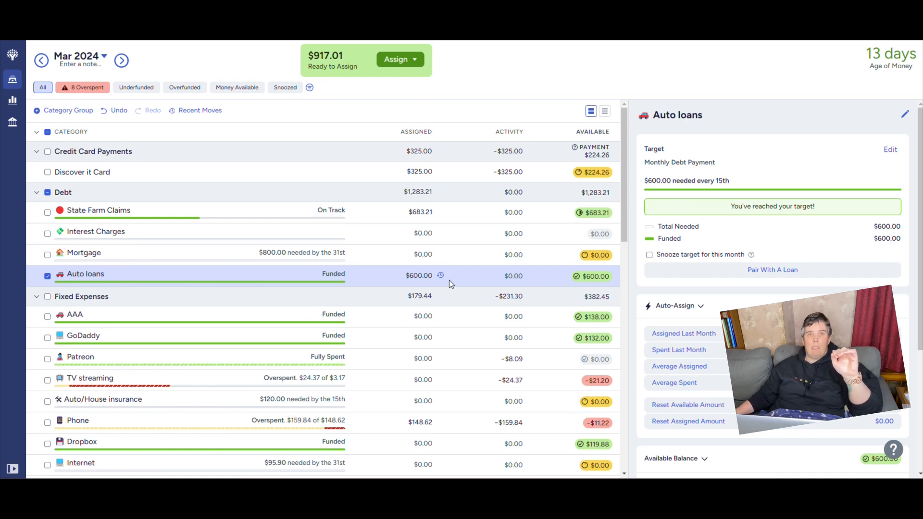
pyautogui.click(419, 168)
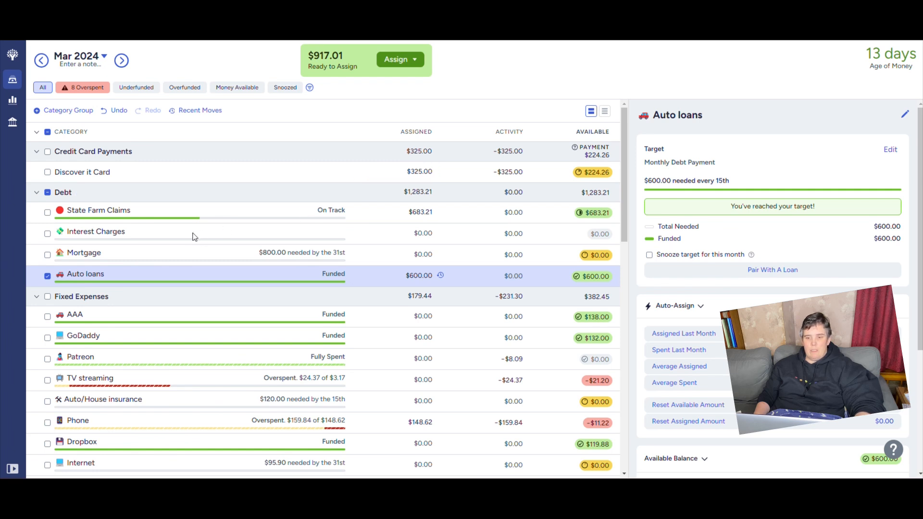
pyautogui.scroll(-2, 193, 236)
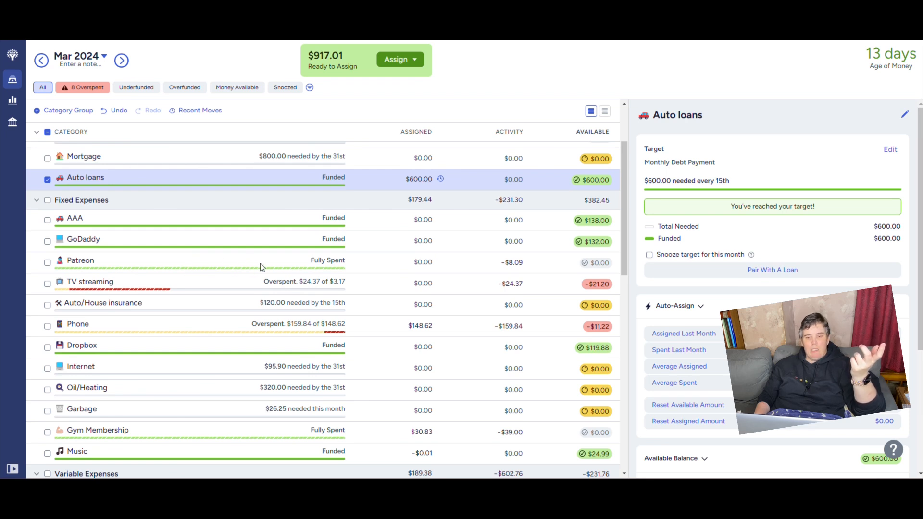
# Cover the TV streaming category's overspending with money from Ready to Assign
pyautogui.click(389, 263)
pyautogui.scroll(-1, 387, 266)
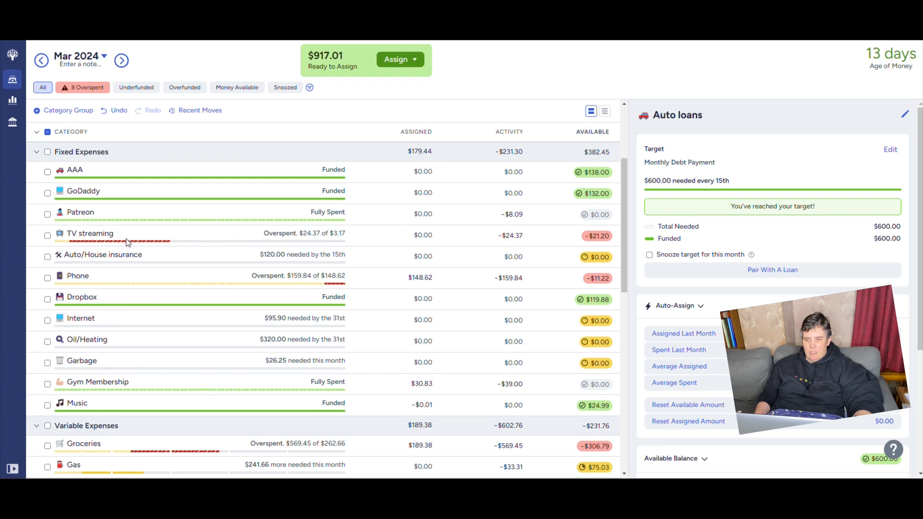
pyautogui.click(601, 239)
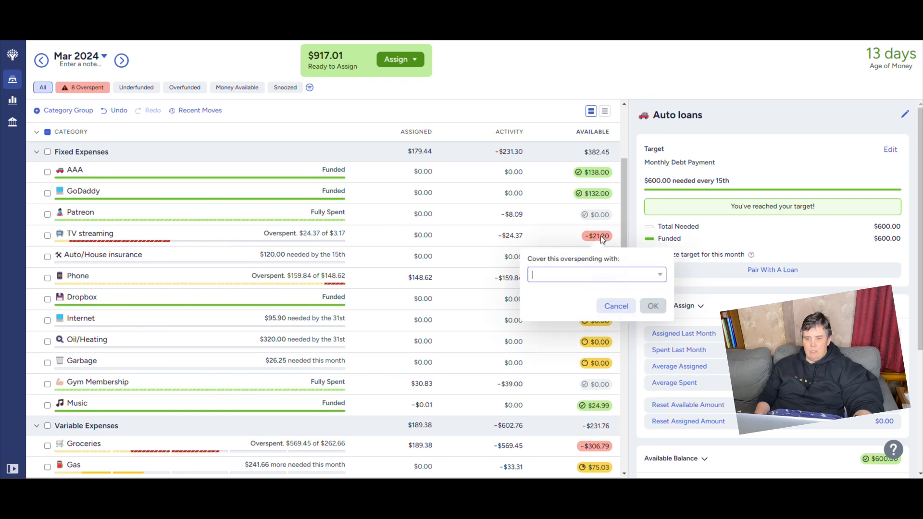
pyautogui.click(613, 275)
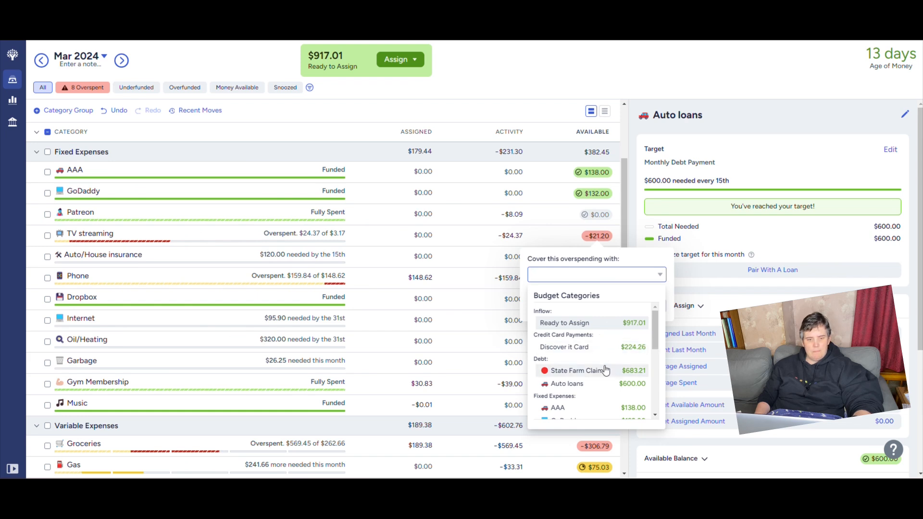
pyautogui.click(601, 322)
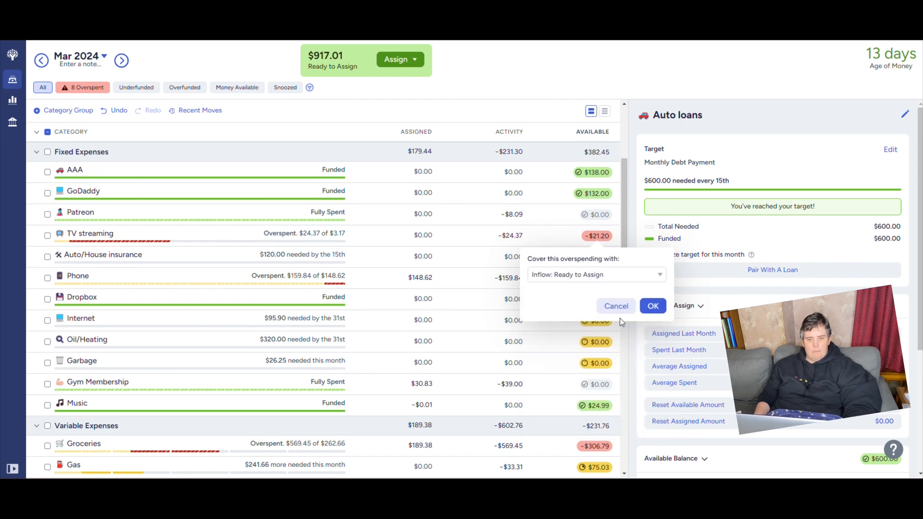
pyautogui.click(648, 312)
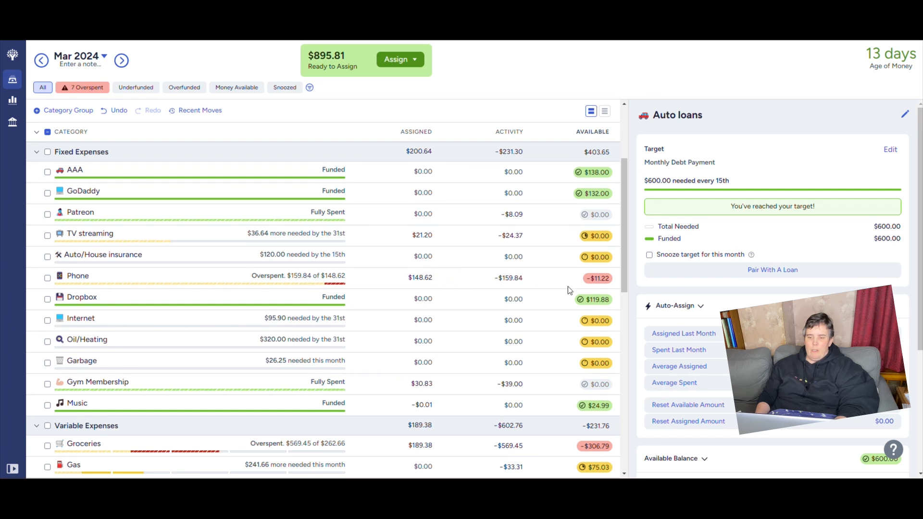
# Cover the Phone category's overspending in Fixed Expenses with money from Ready to Assign
pyautogui.click(593, 281)
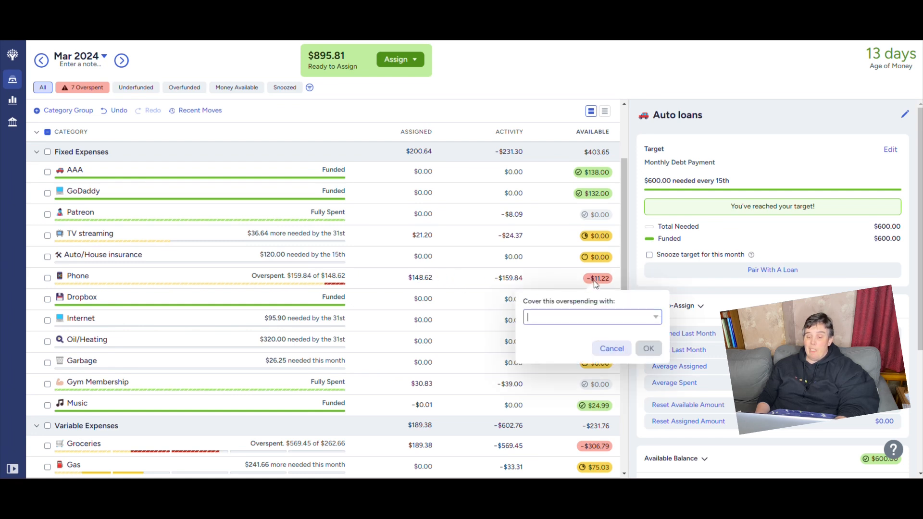
pyautogui.click(657, 319)
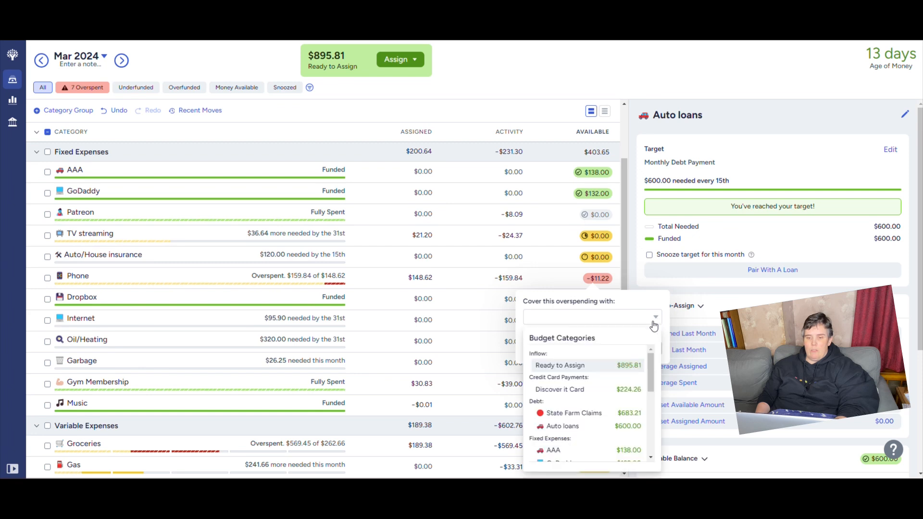
pyautogui.click(605, 365)
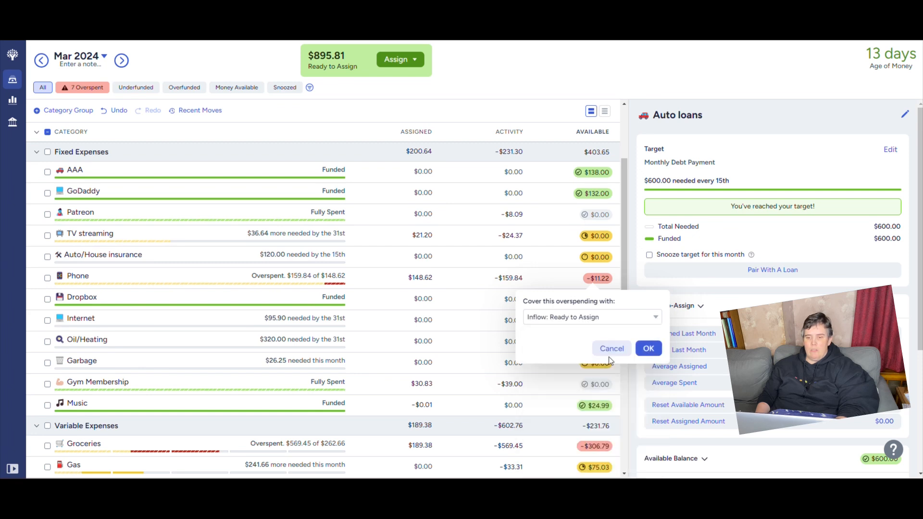
pyautogui.click(649, 348)
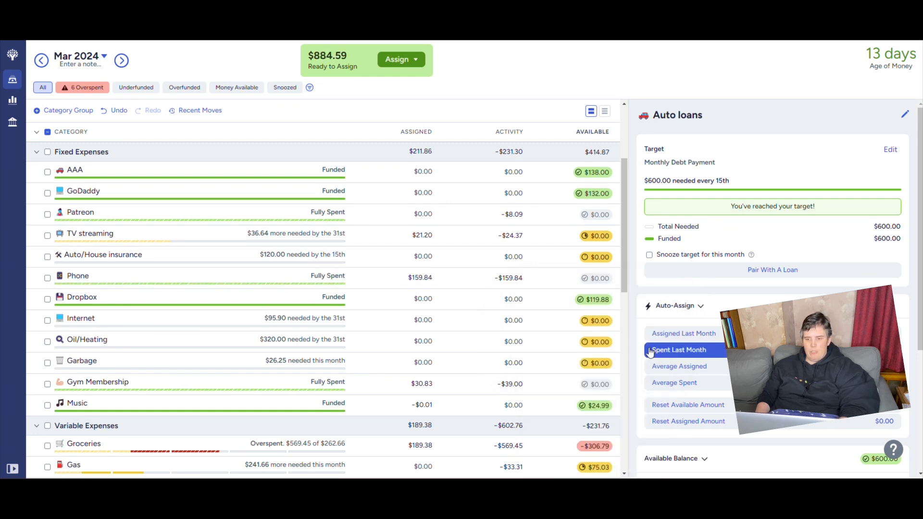
pyautogui.scroll(-1, 279, 262)
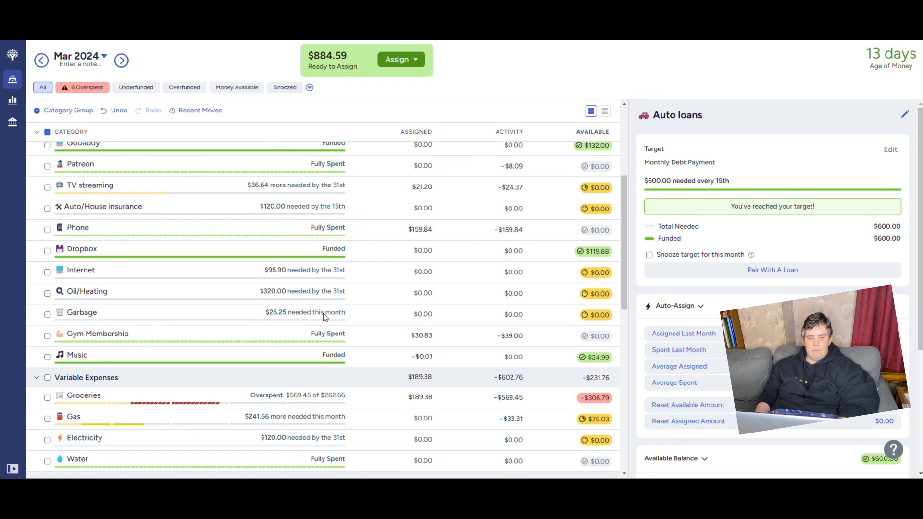
pyautogui.scroll(-1, 325, 317)
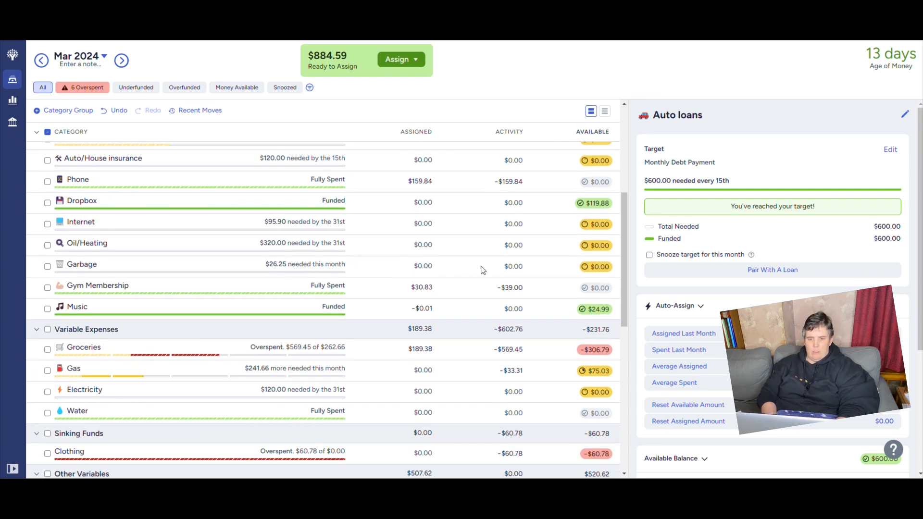
pyautogui.click(426, 268)
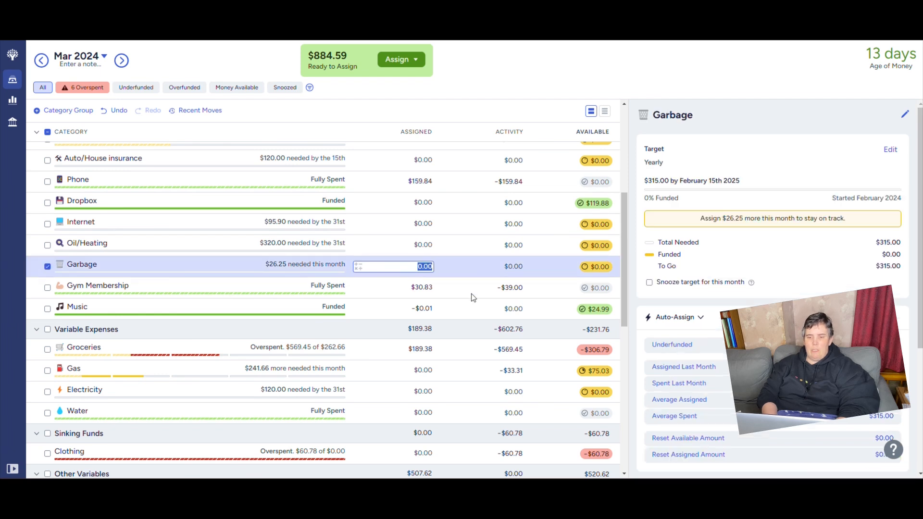
pyautogui.write('26.2')
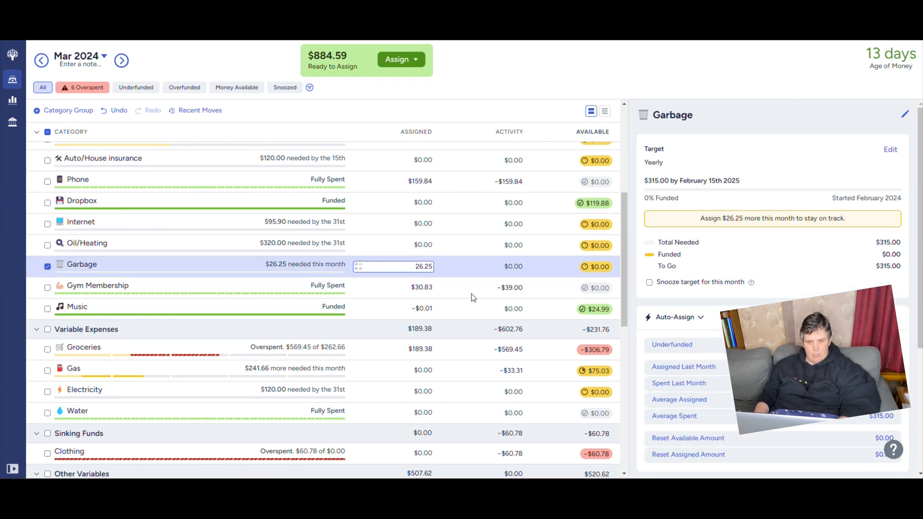
pyautogui.press('BackSpace')
pyautogui.press('BackSpace')
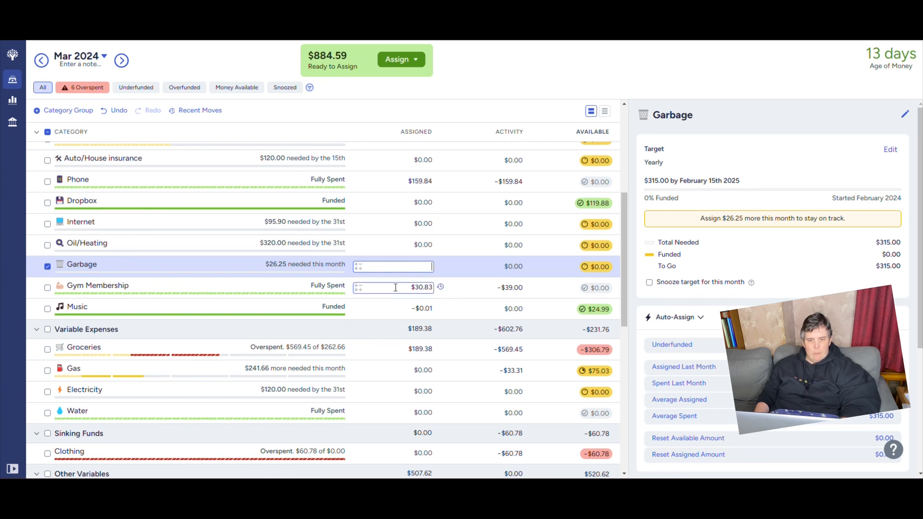
# Review the history of changes to the Music category's assigned amount this month
pyautogui.moveTo(626, 276); pyautogui.dragTo(627, 298)
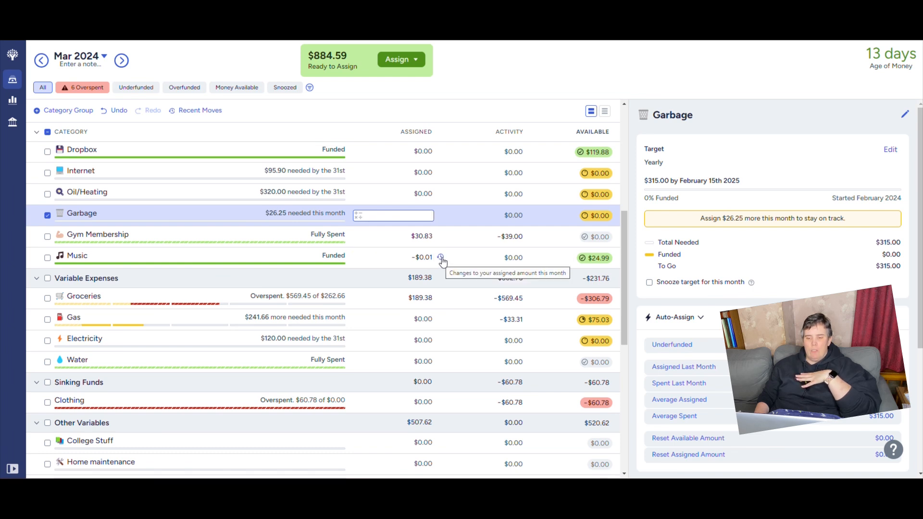
pyautogui.click(441, 258)
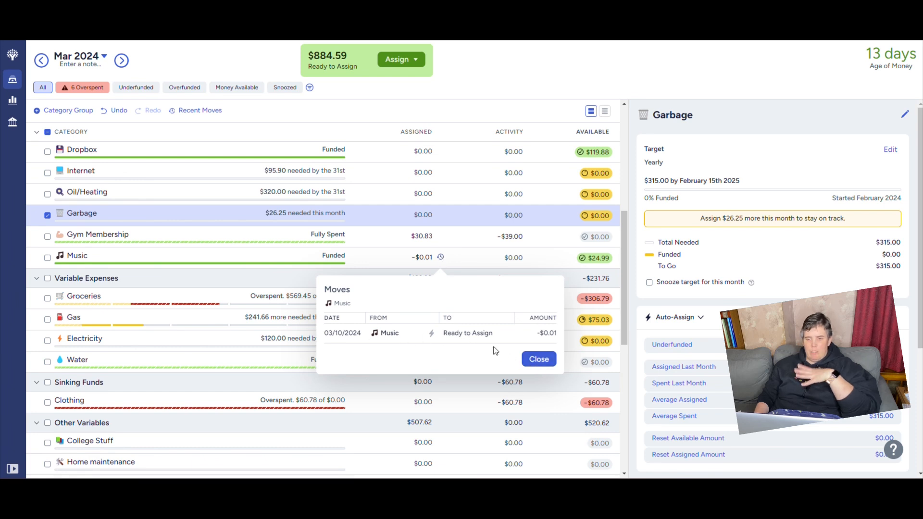
pyautogui.click(538, 359)
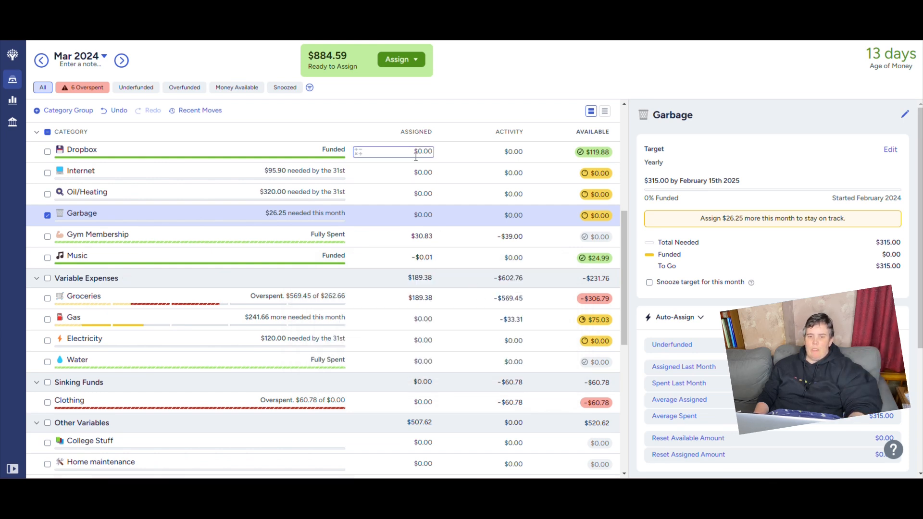
# Cover the Groceries category's overspending in Variable Expenses with money from Ready to Assign
pyautogui.scroll(-2, 482, 242)
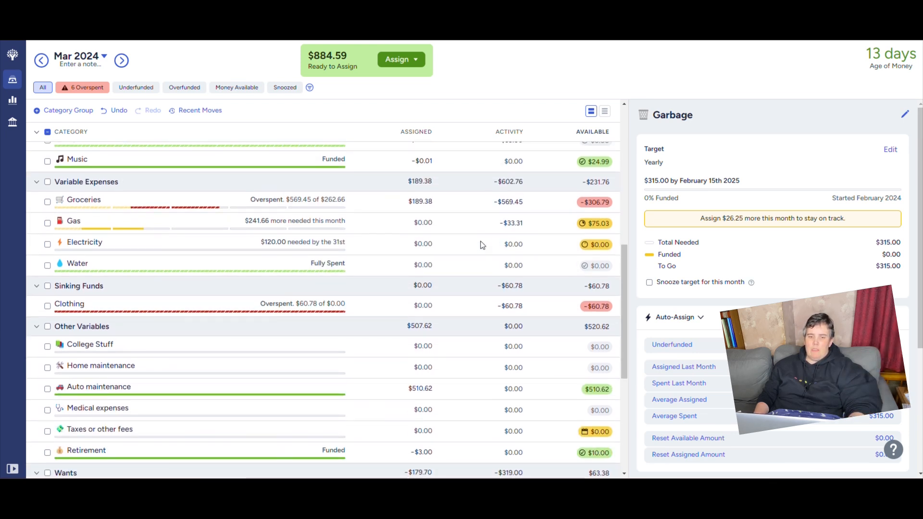
pyautogui.click(400, 204)
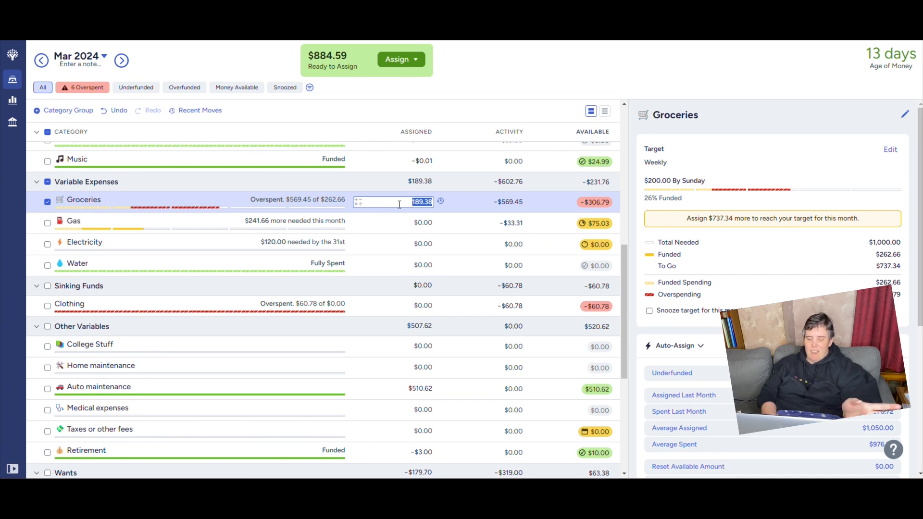
pyautogui.press('Right')
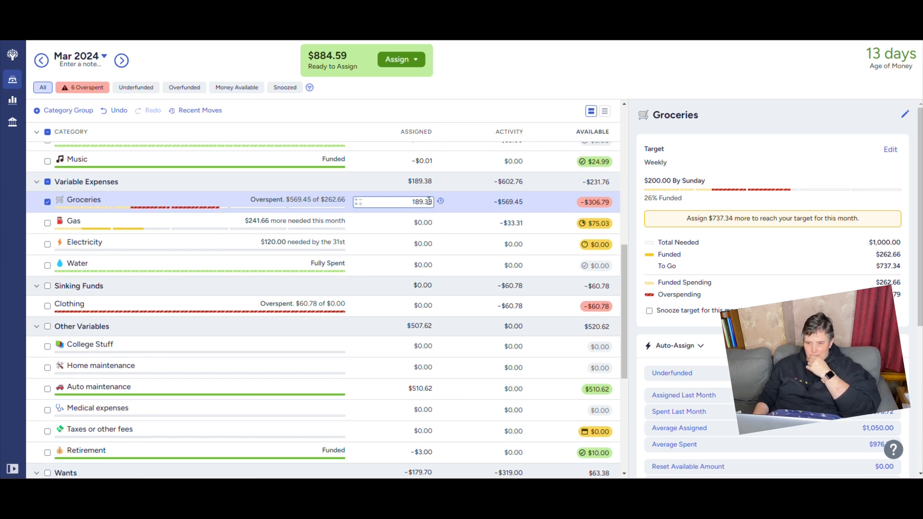
pyautogui.click(449, 201)
pyautogui.click(603, 206)
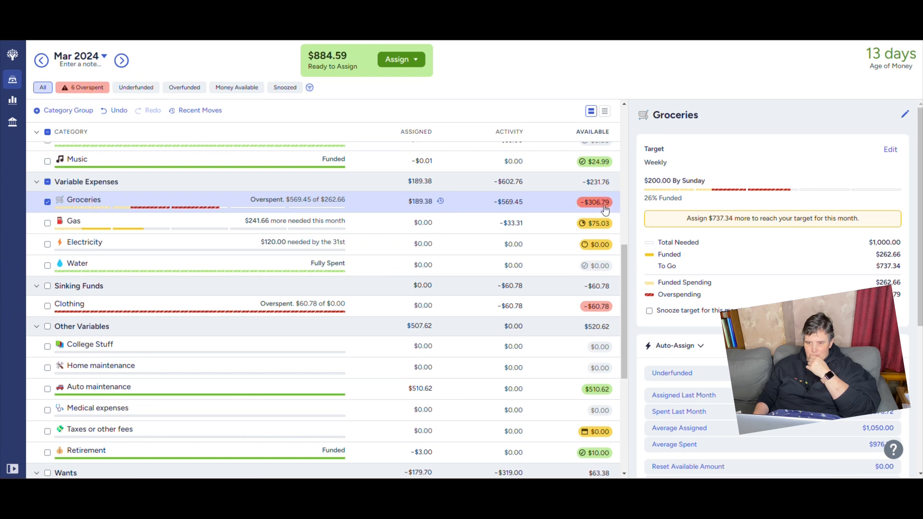
pyautogui.click(605, 206)
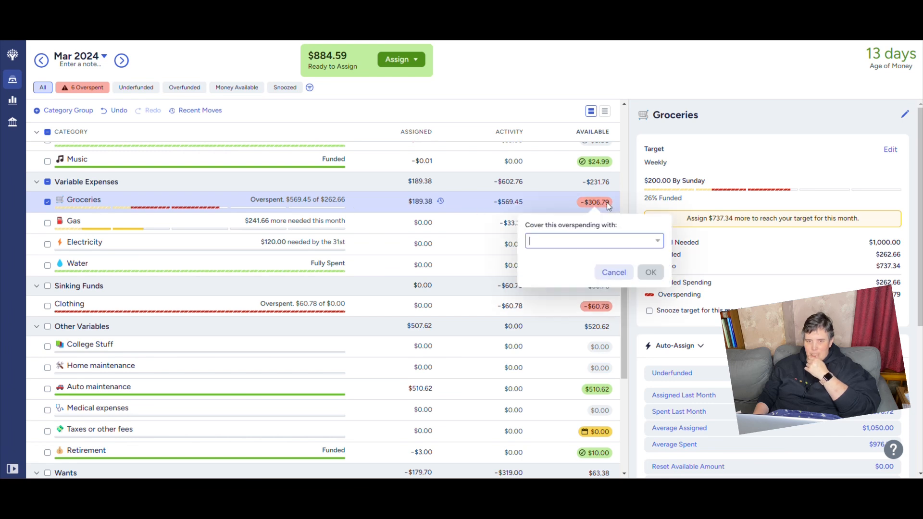
pyautogui.click(653, 246)
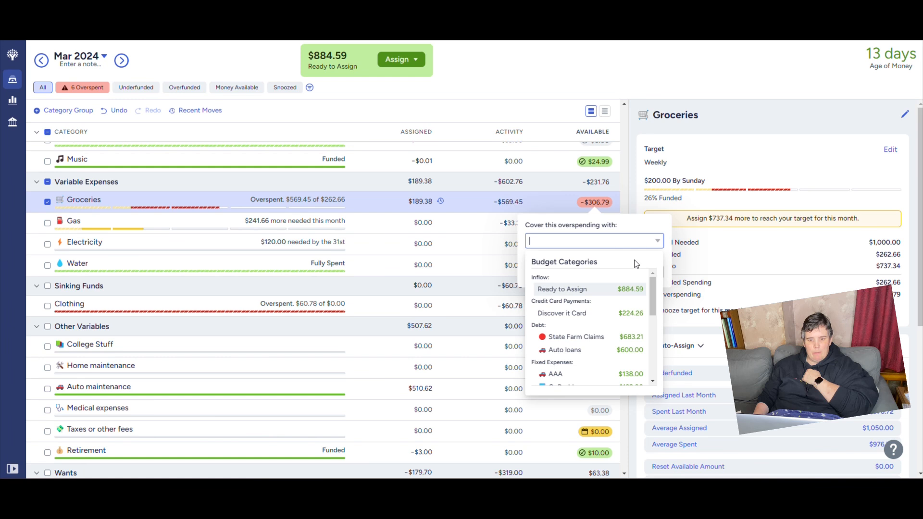
pyautogui.click(593, 288)
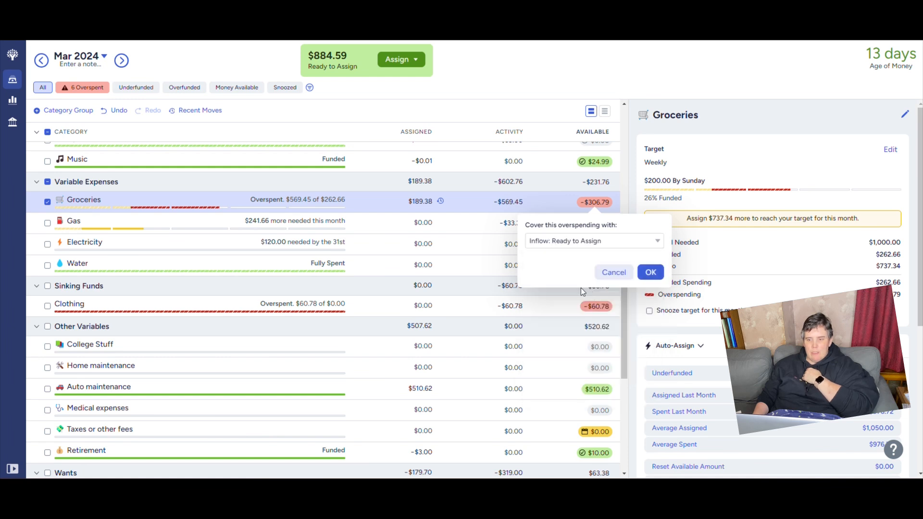
pyautogui.click(648, 274)
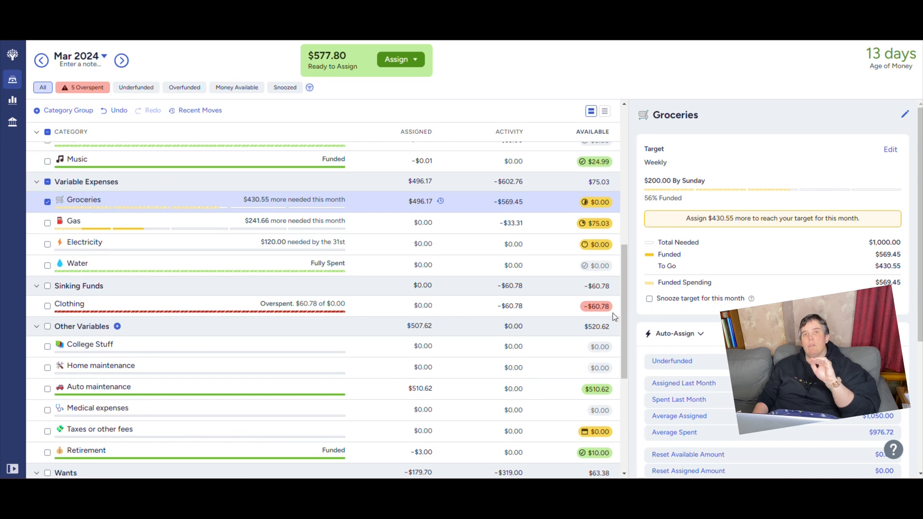
# Add the jeans emoji in front of the Clothing category's name in the Sinking Funds group
pyautogui.moveTo(602, 312)
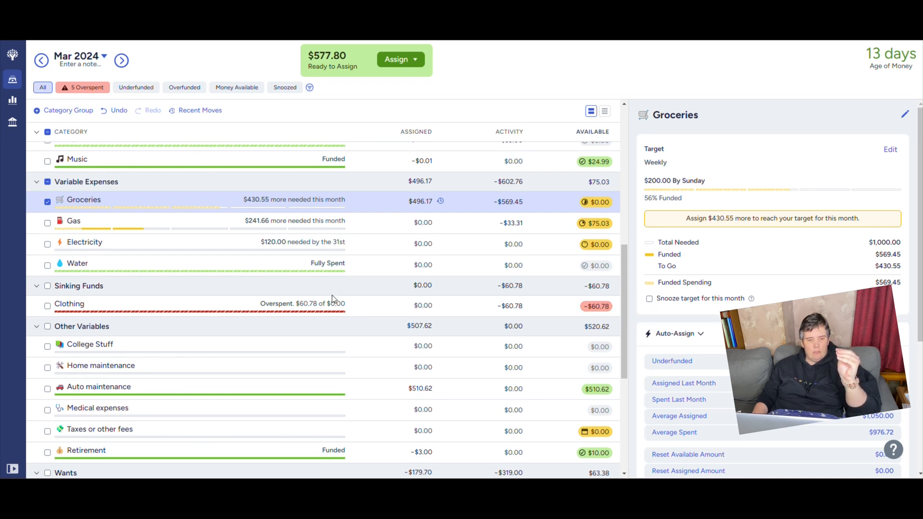
pyautogui.click(58, 309)
pyautogui.click(58, 308)
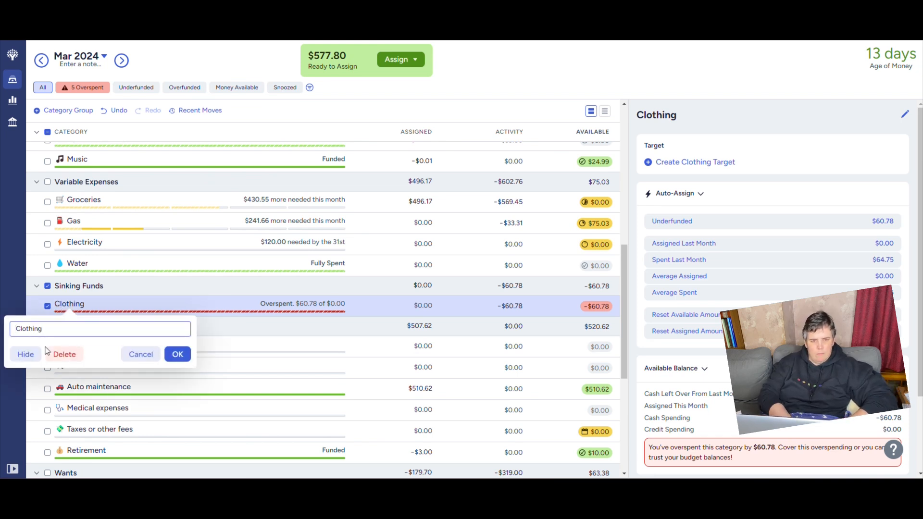
pyautogui.press('super+period')
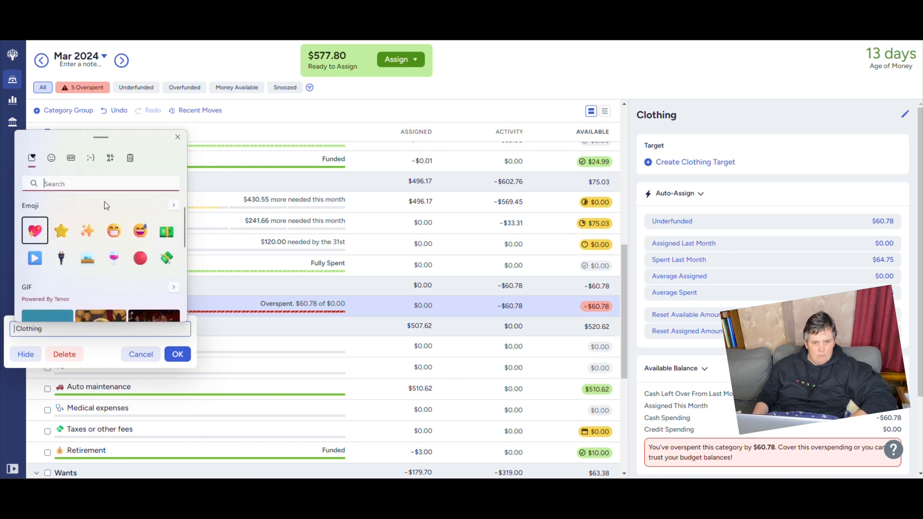
pyautogui.write('clothin')
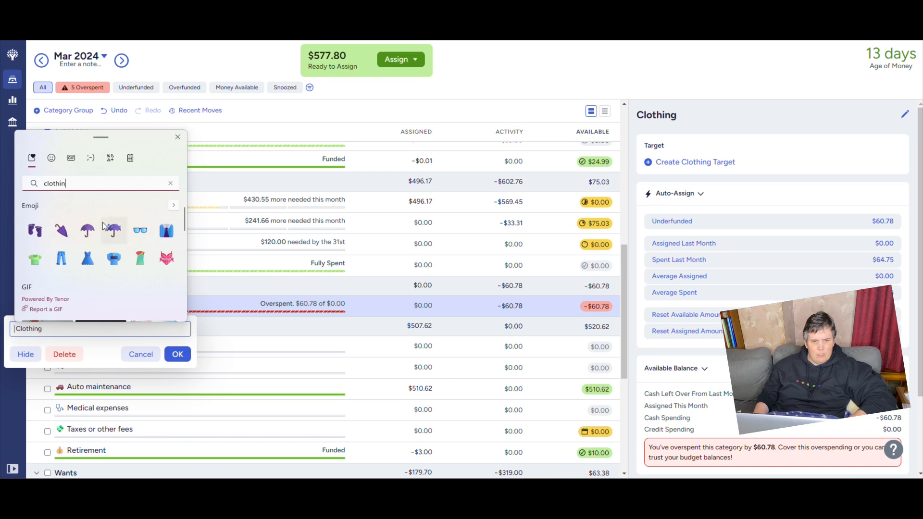
pyautogui.click(61, 259)
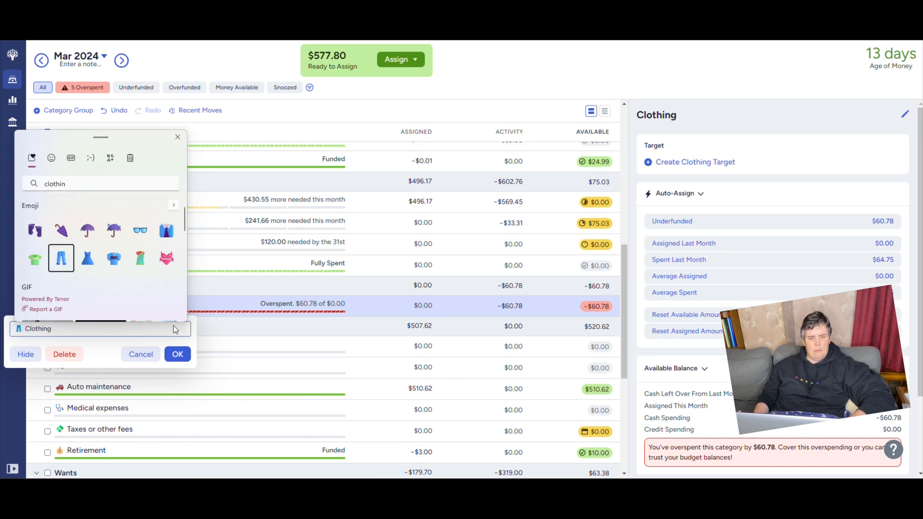
pyautogui.click(177, 139)
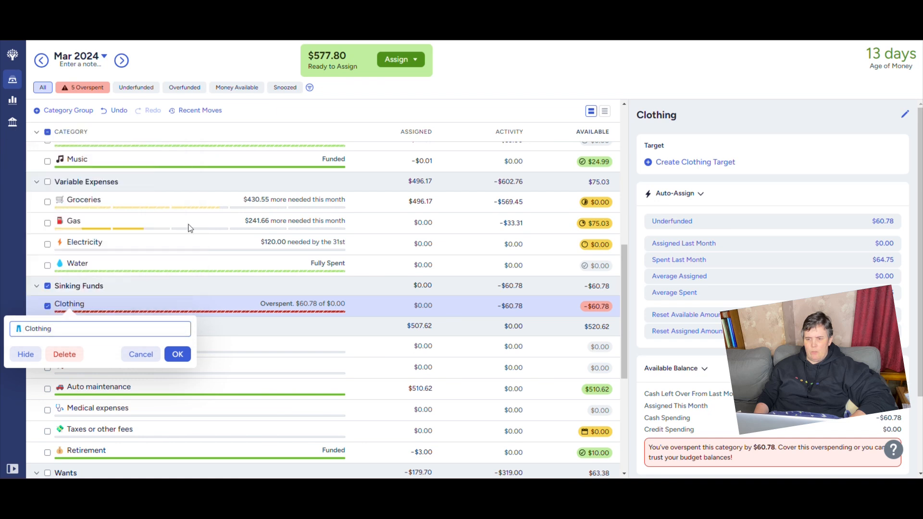
pyautogui.click(177, 354)
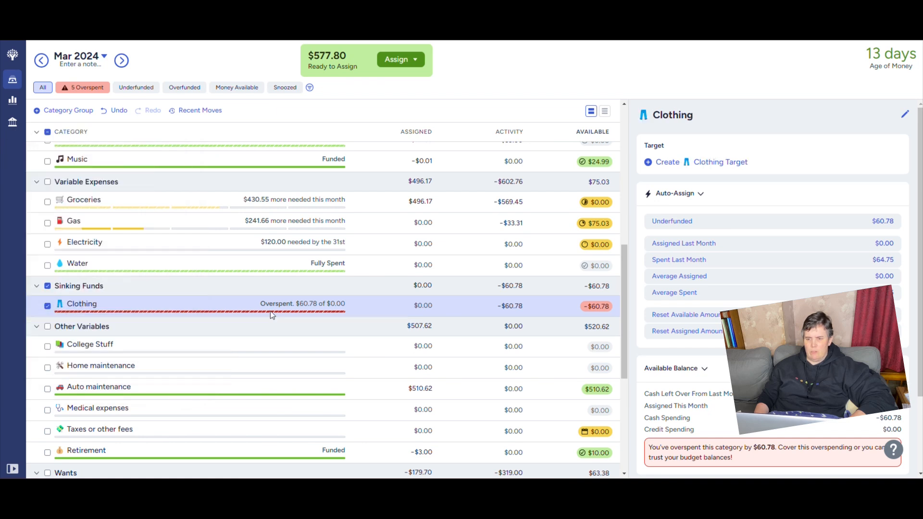
# Cover the Clothing category's overspending with money from Ready to Assign
pyautogui.click(608, 308)
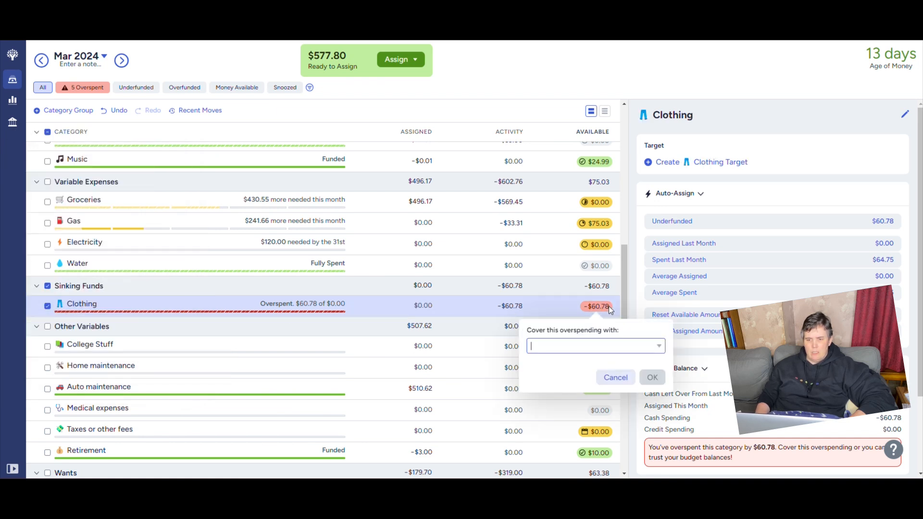
pyautogui.click(609, 345)
pyautogui.click(567, 229)
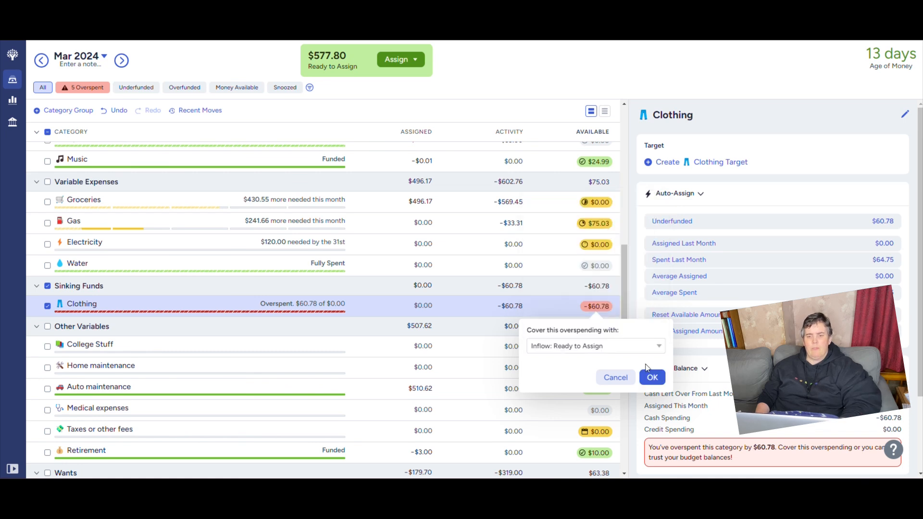
pyautogui.click(650, 377)
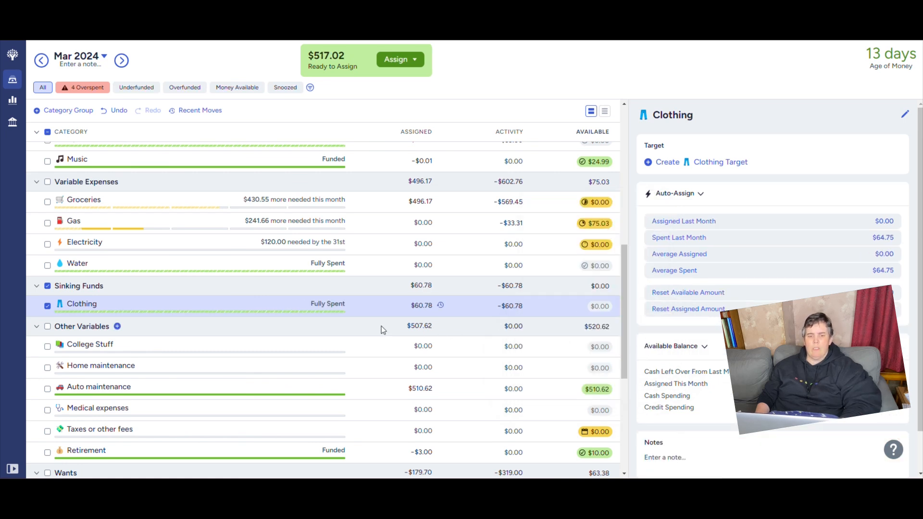
# Review the history of moves for the Auto maintenance category in Other Variables
pyautogui.scroll(-1, 381, 327)
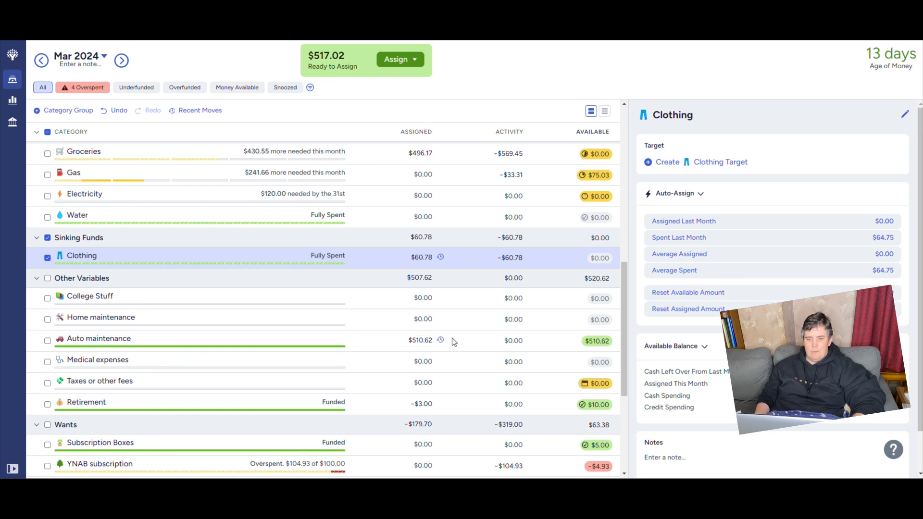
pyautogui.click(441, 341)
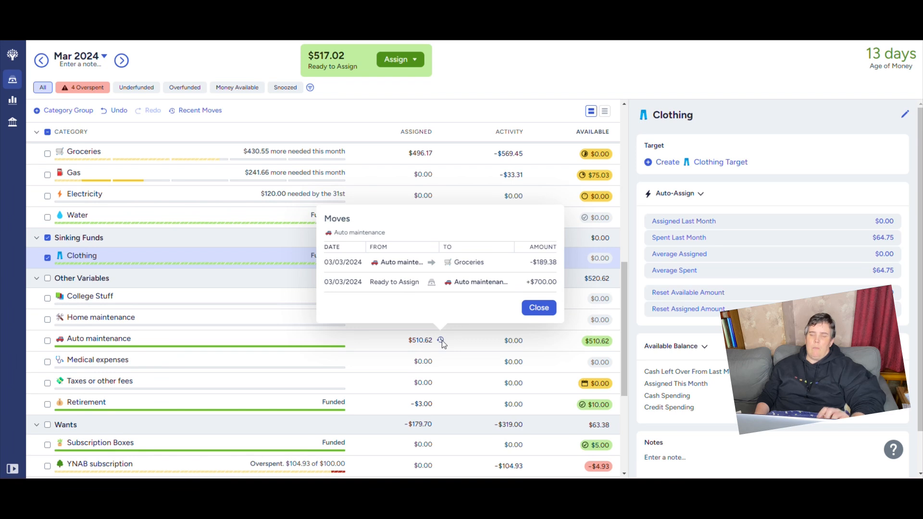
pyautogui.click(529, 308)
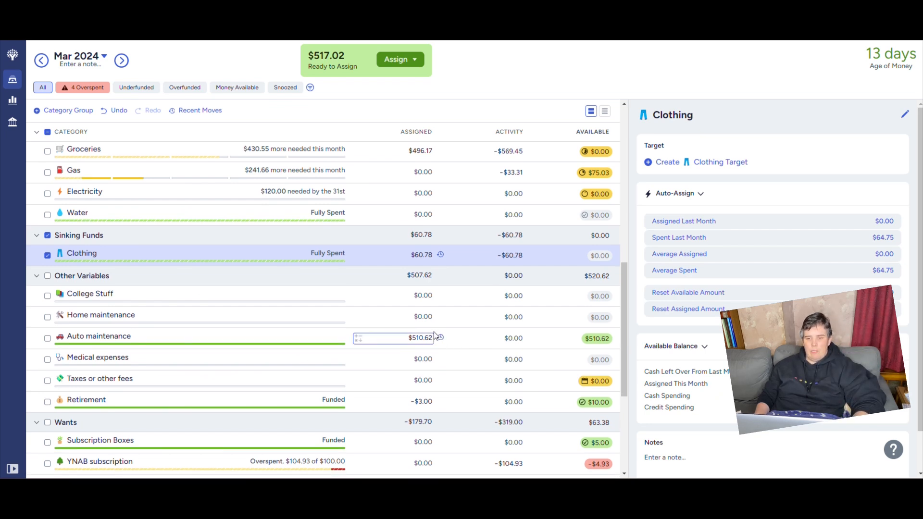
# Auto-assign the underfunded $150.00 to the Taxes or other fees category in Other Variables
pyautogui.scroll(-2, 412, 340)
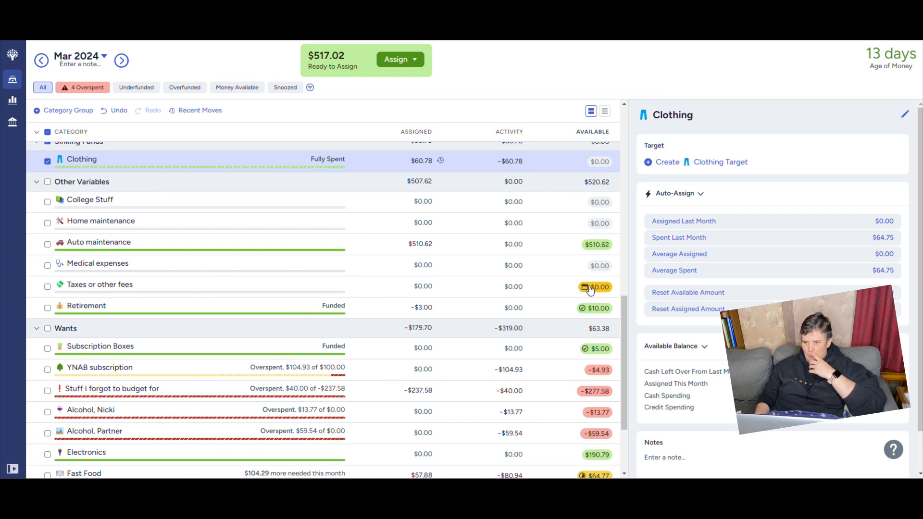
pyautogui.click(536, 290)
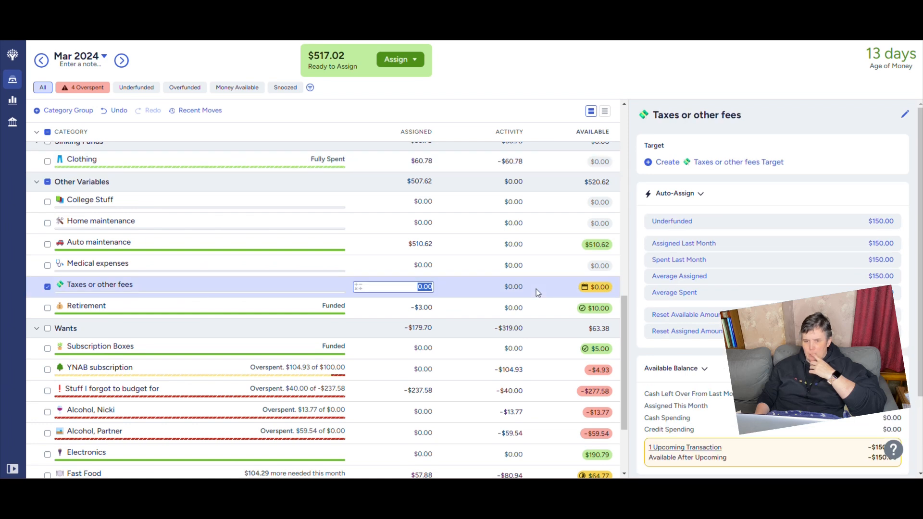
pyautogui.click(709, 224)
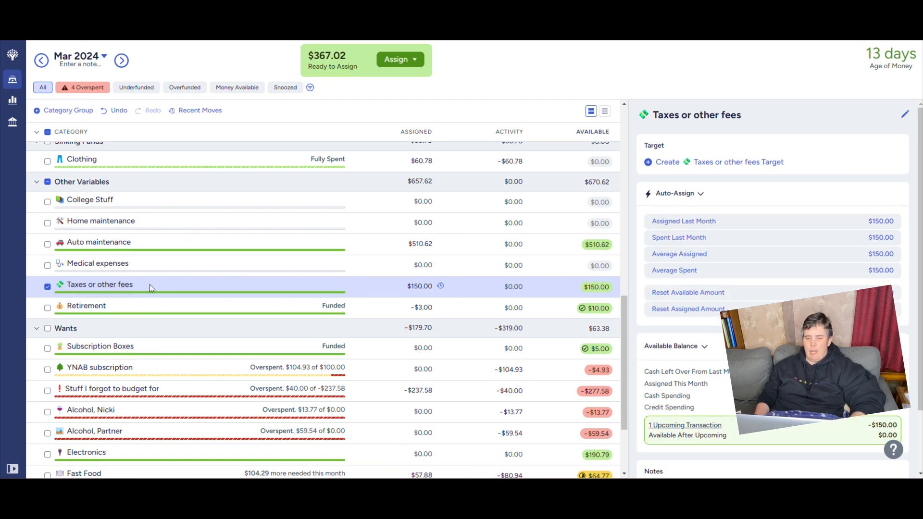
pyautogui.click(389, 307)
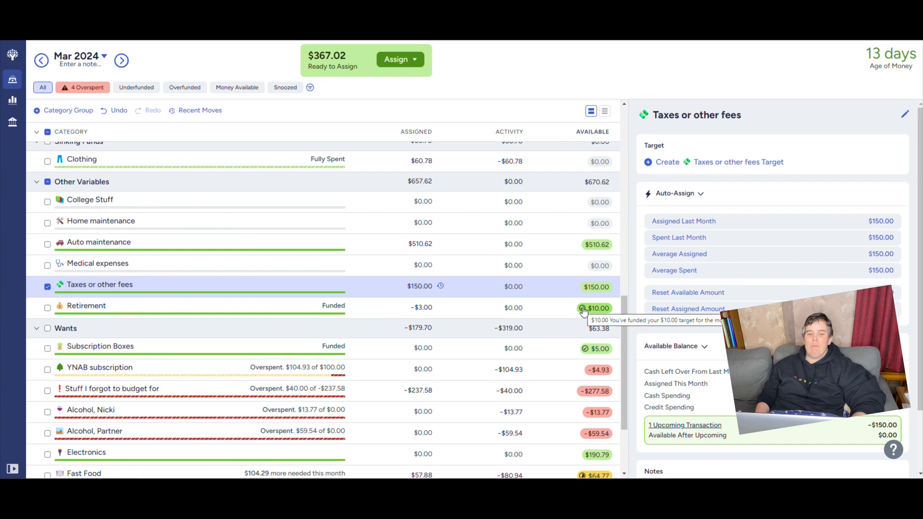
# Cover the YNAB subscription category's overspending in Wants with money from Ready to Assign
pyautogui.scroll(-2, 537, 302)
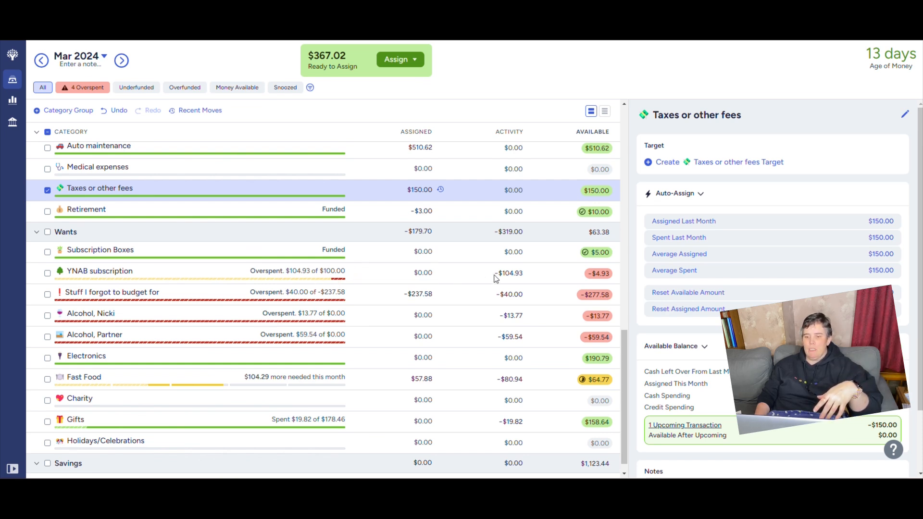
pyautogui.click(598, 273)
pyautogui.click(640, 308)
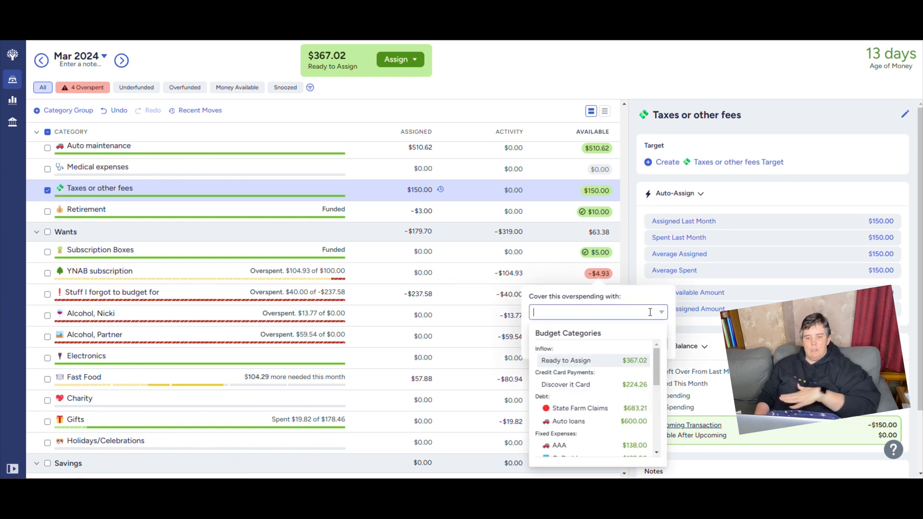
pyautogui.click(631, 360)
pyautogui.click(653, 345)
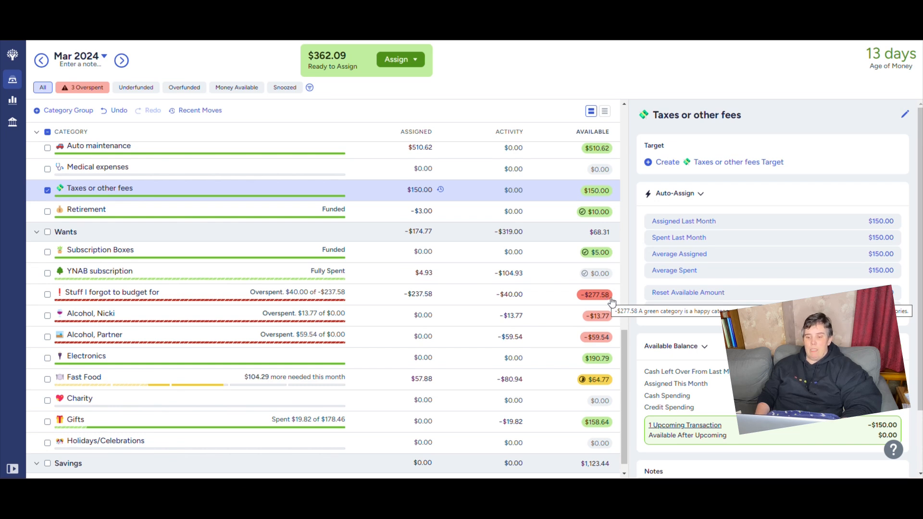
# Cover the overspending of the first of the two Alcohol categories in Wants with money from Ready to Assign
pyautogui.click(600, 317)
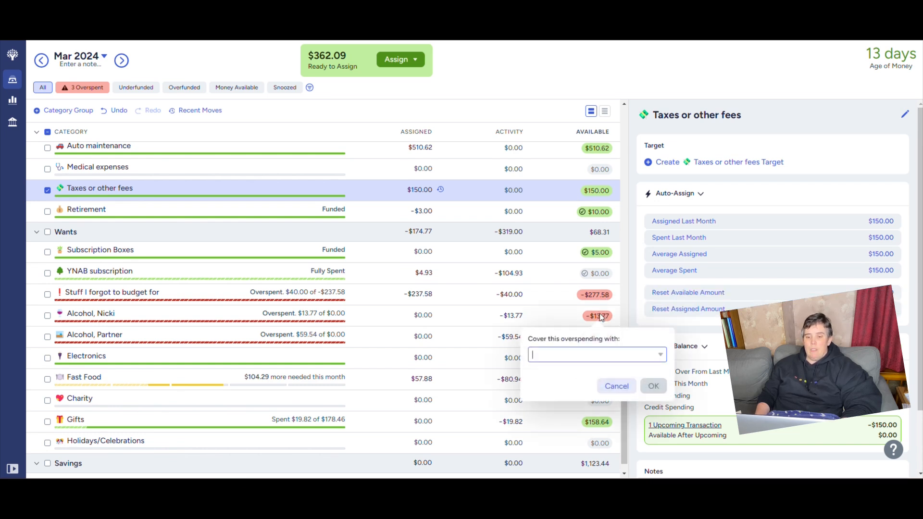
pyautogui.click(600, 354)
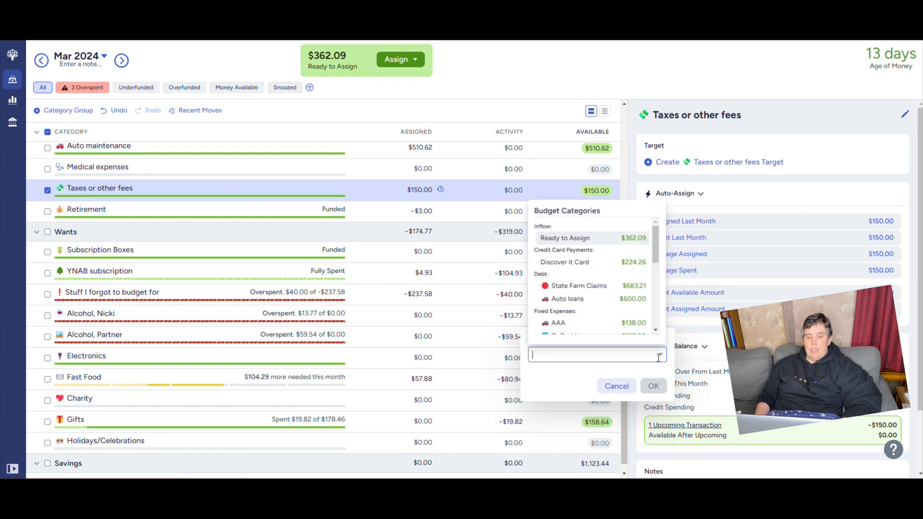
pyautogui.click(606, 241)
pyautogui.click(653, 387)
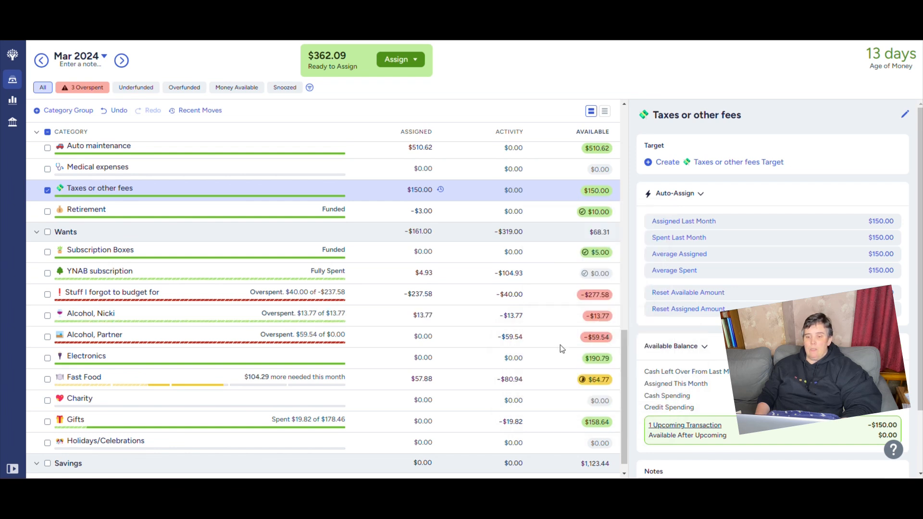
# Cover the "Alcohol, Partner" category's overspending with money from Ready to Assign
pyautogui.click(597, 338)
pyautogui.click(627, 373)
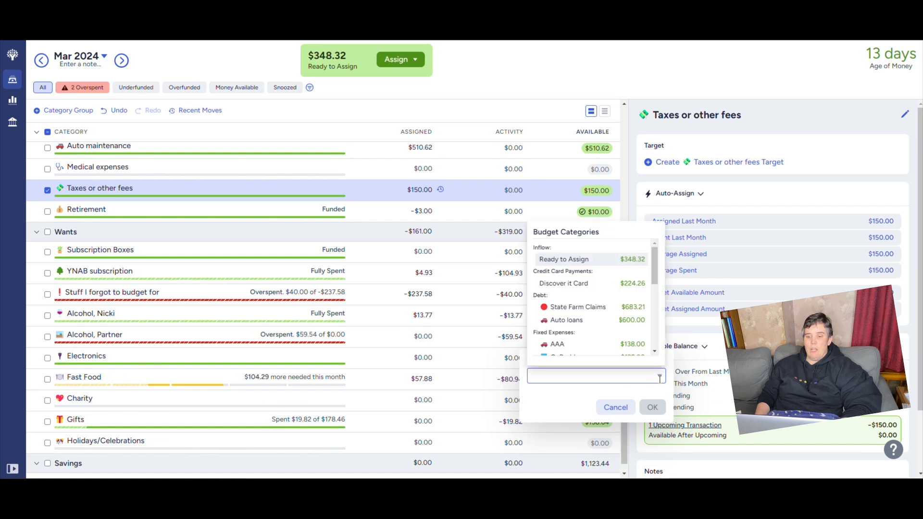
pyautogui.click(596, 260)
pyautogui.click(653, 408)
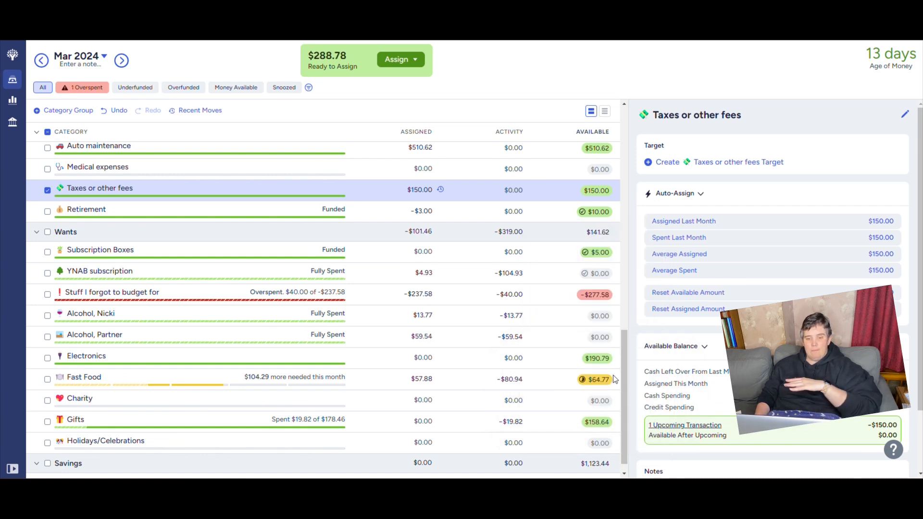
# Cover the "Stuff I forgot to budget for" category's overspending with money from Ready to Assign
pyautogui.click(603, 298)
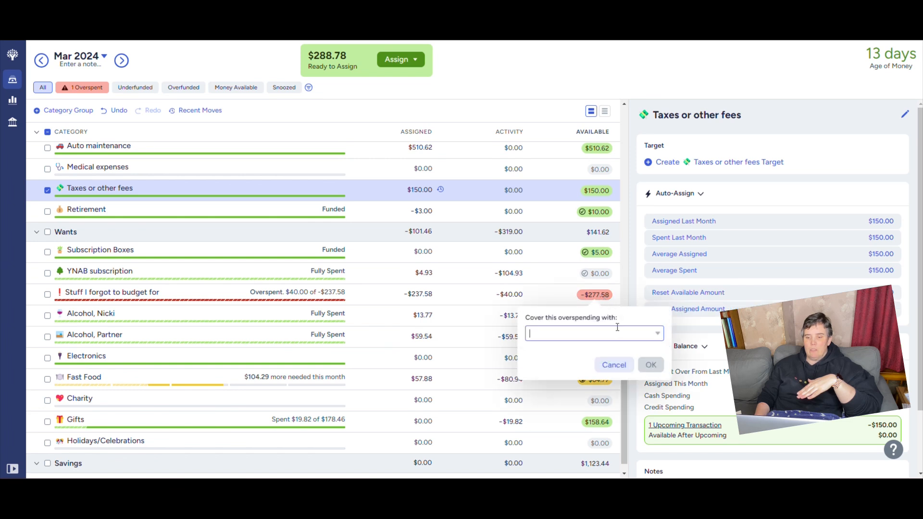
pyautogui.click(657, 336)
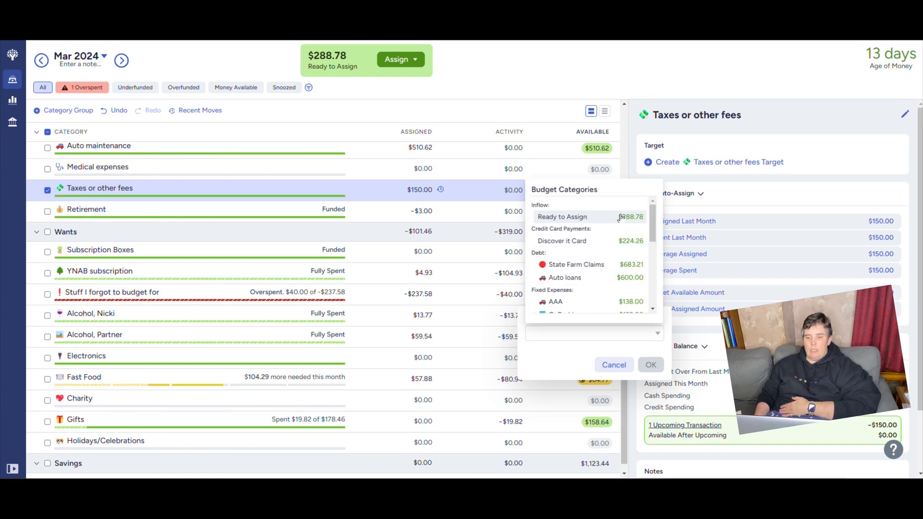
pyautogui.click(572, 217)
pyautogui.click(650, 366)
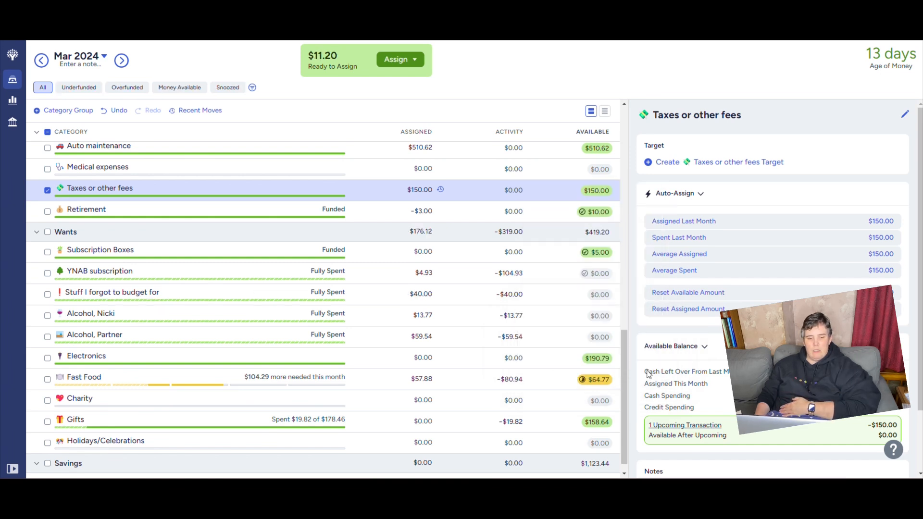
pyautogui.scroll(-1, 476, 317)
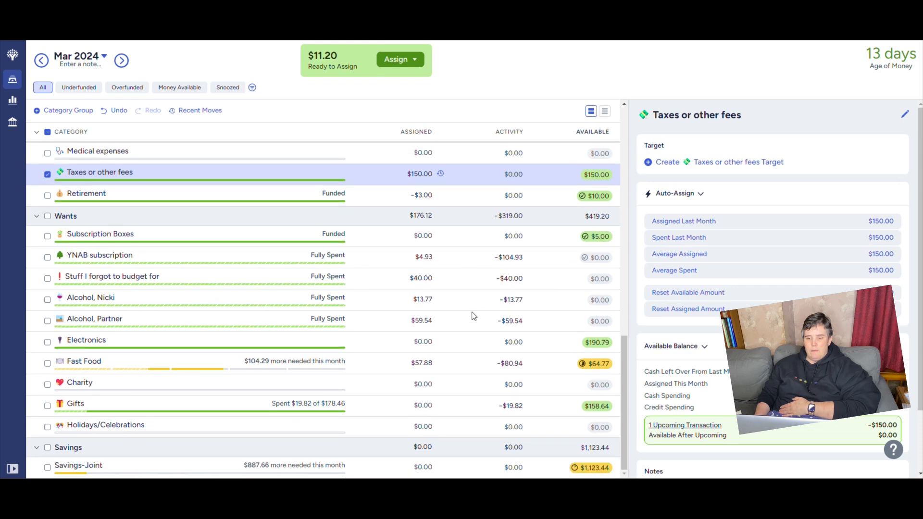
pyautogui.scroll(2, 475, 317)
pyautogui.scroll(-2, 486, 321)
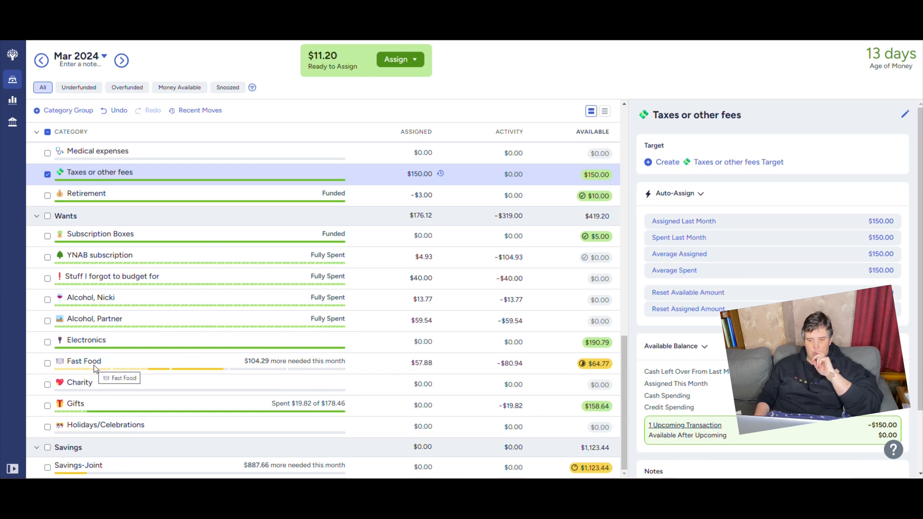
pyautogui.moveTo(605, 368)
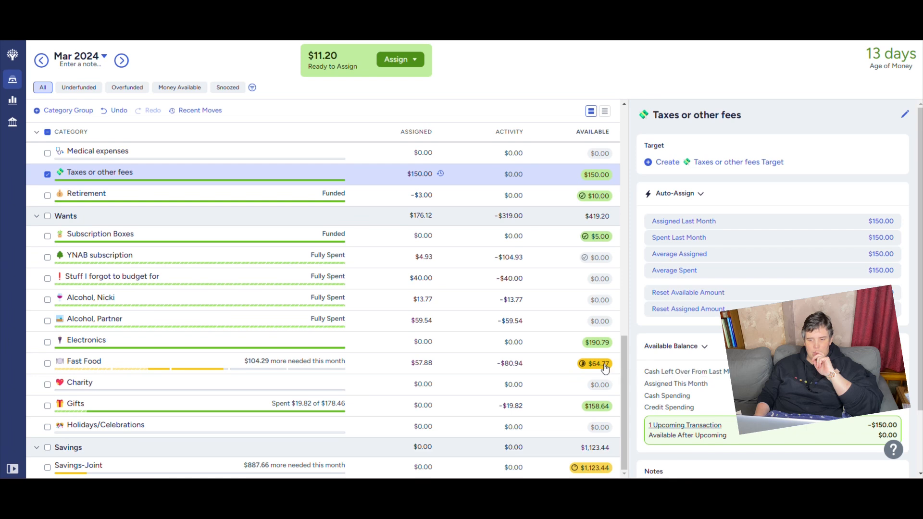
pyautogui.click(604, 366)
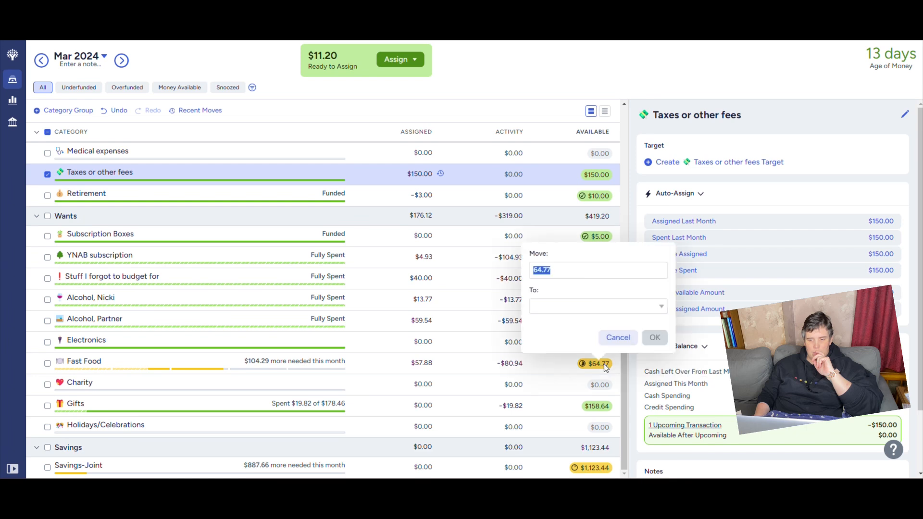
pyautogui.click(661, 307)
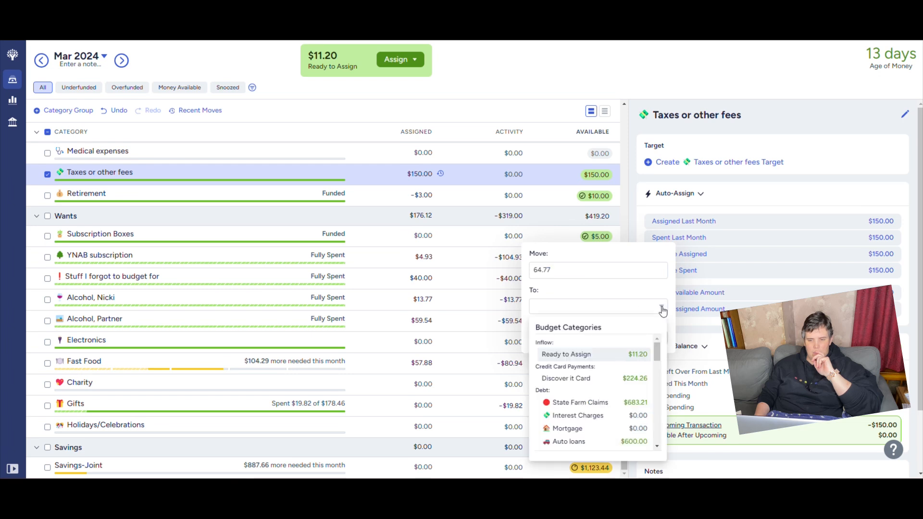
pyautogui.click(673, 351)
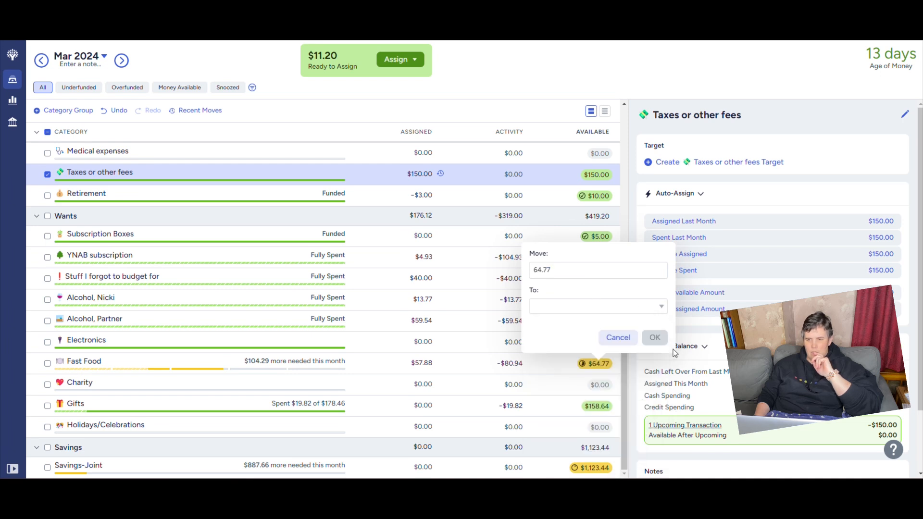
pyautogui.click(618, 337)
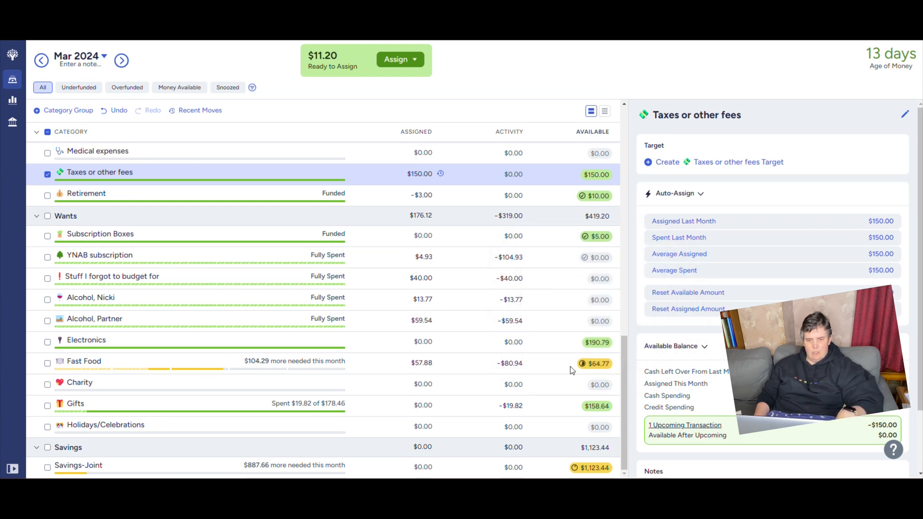
# Examine the Fast Food category's target and auto-assign details in the Wants group
pyautogui.click(370, 363)
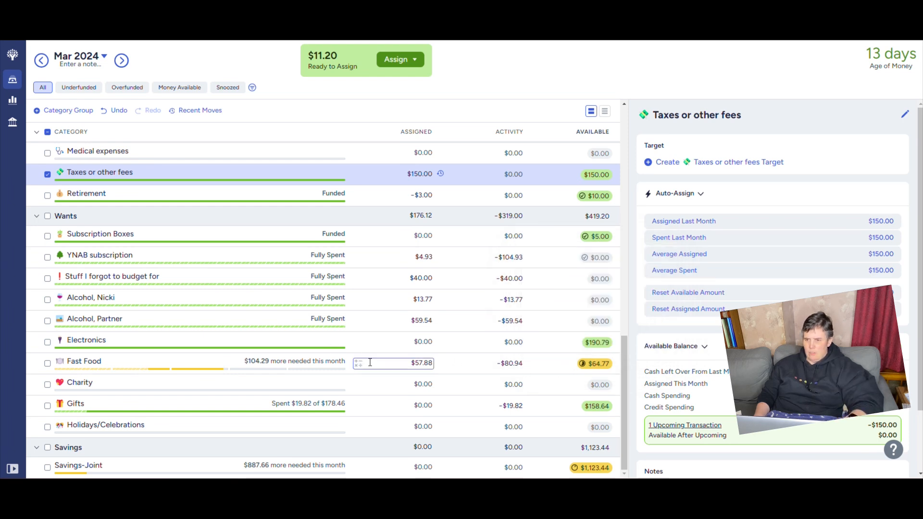
pyautogui.click(315, 365)
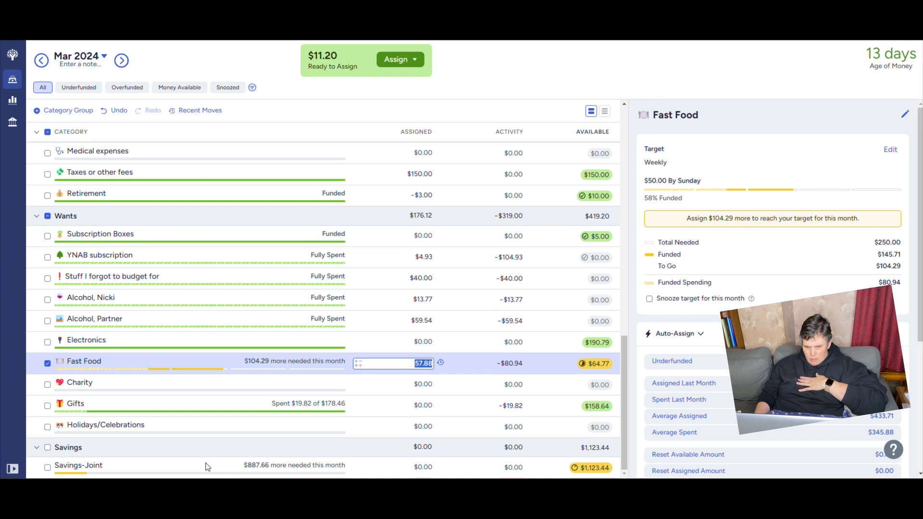
# Change the Savings-Joint category's target type to Savings Balance and save the target
pyautogui.click(497, 472)
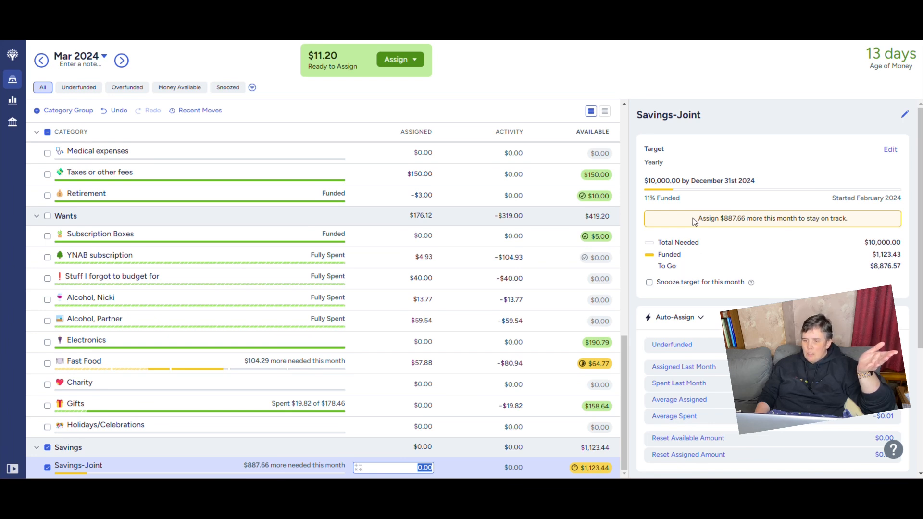
pyautogui.click(691, 181)
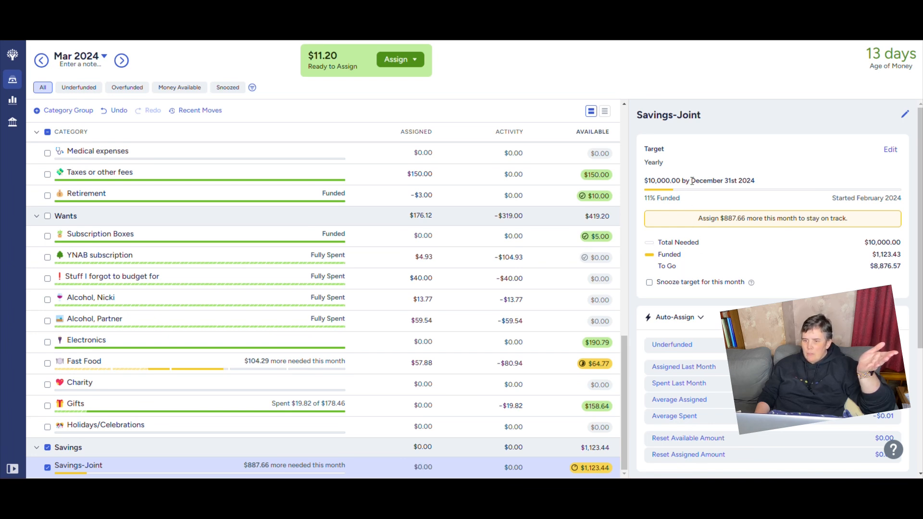
pyautogui.click(889, 150)
pyautogui.click(807, 189)
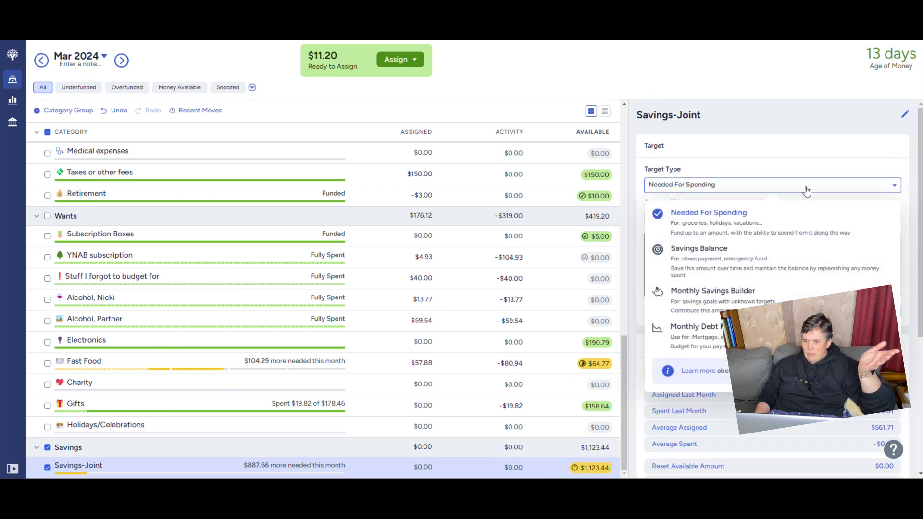
pyautogui.click(785, 267)
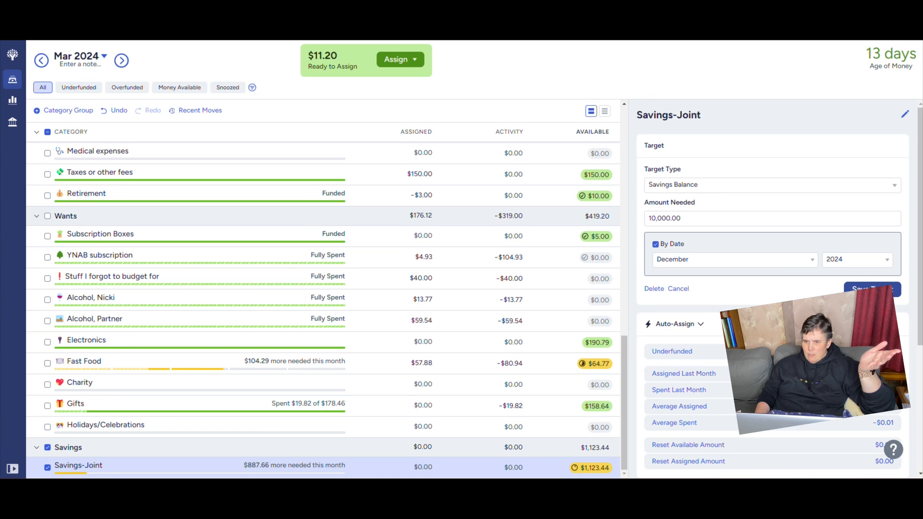
pyautogui.click(865, 288)
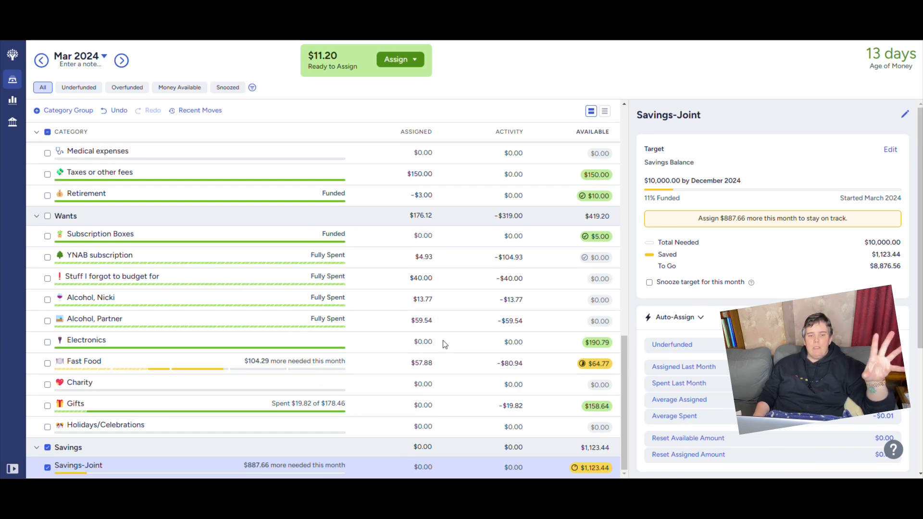
pyautogui.scroll(5, 354, 295)
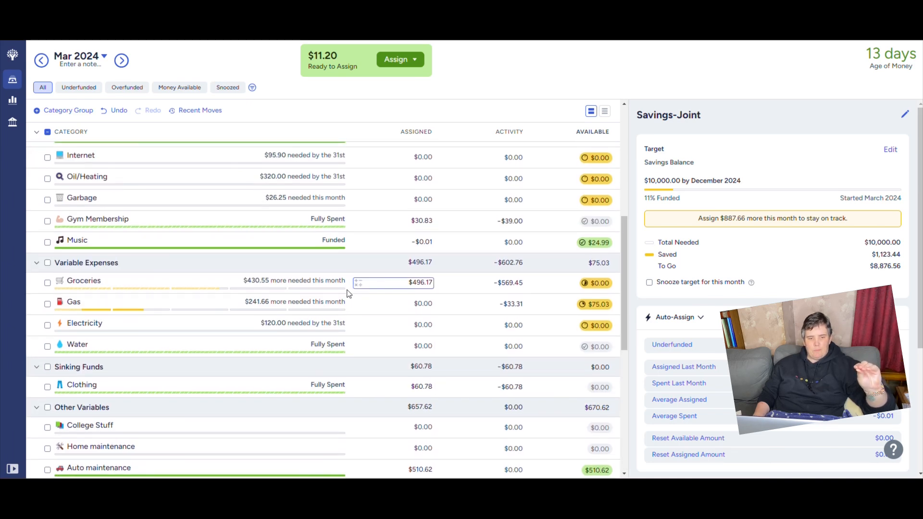
pyautogui.scroll(6, 349, 294)
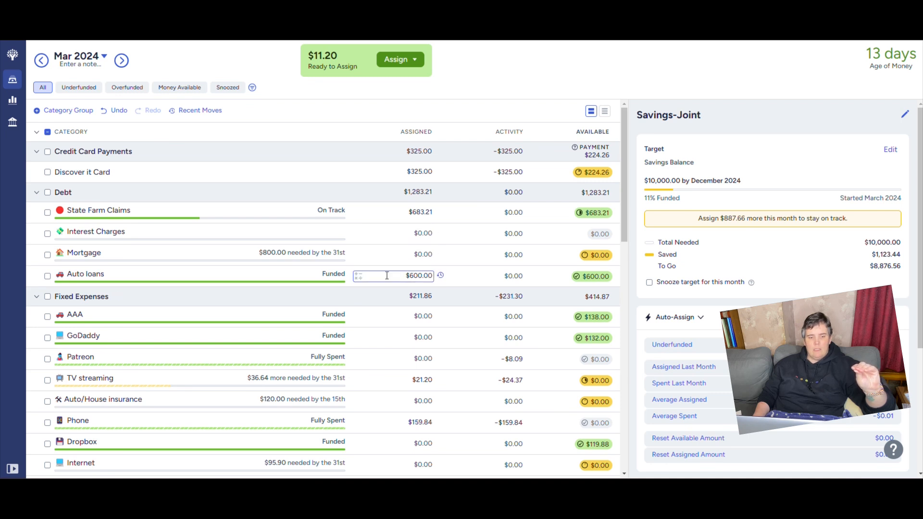
pyautogui.scroll(-1, 386, 276)
pyautogui.scroll(-2, 386, 276)
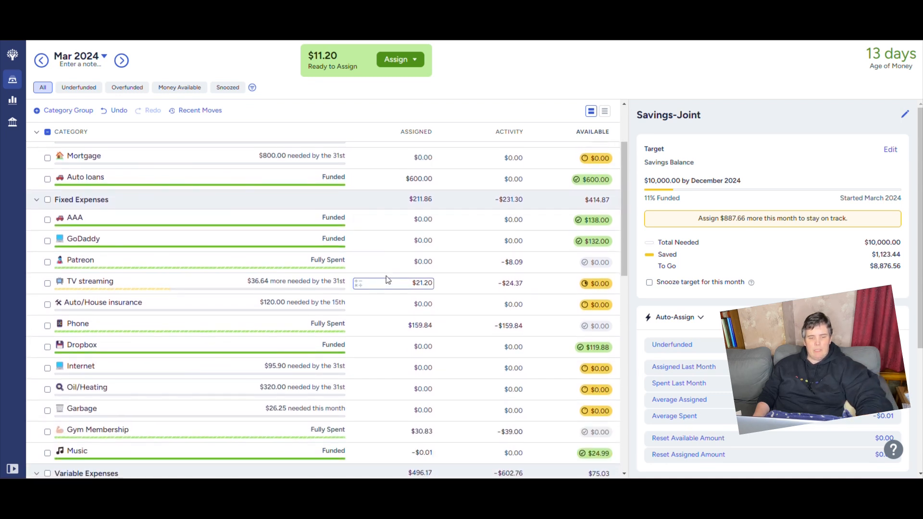
# Assign the remaining $11.20 from Ready to Assign to the Auto maintenance category and clear the category selection
pyautogui.scroll(-6, 387, 276)
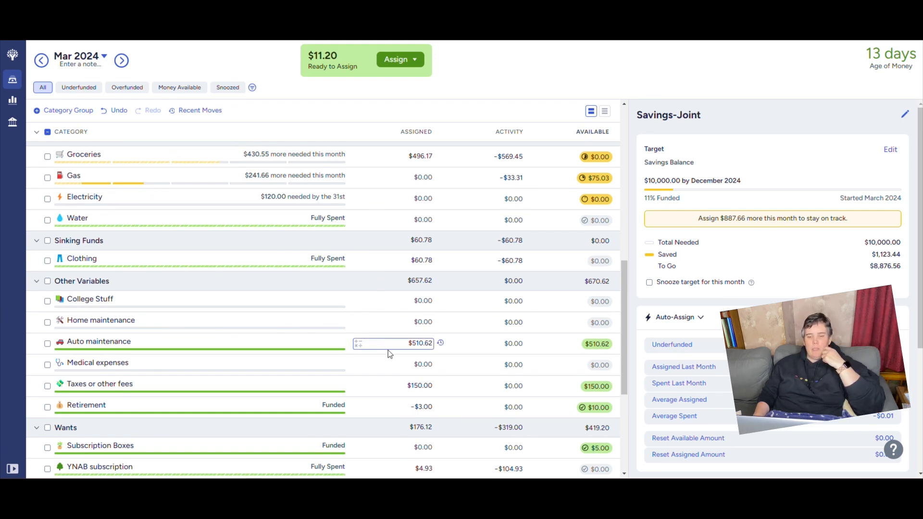
pyautogui.scroll(-3, 378, 327)
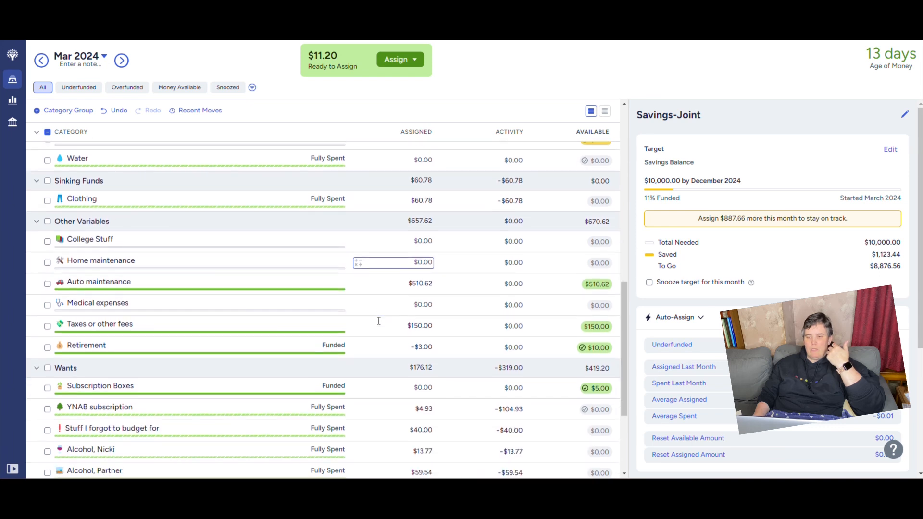
pyautogui.click(417, 302)
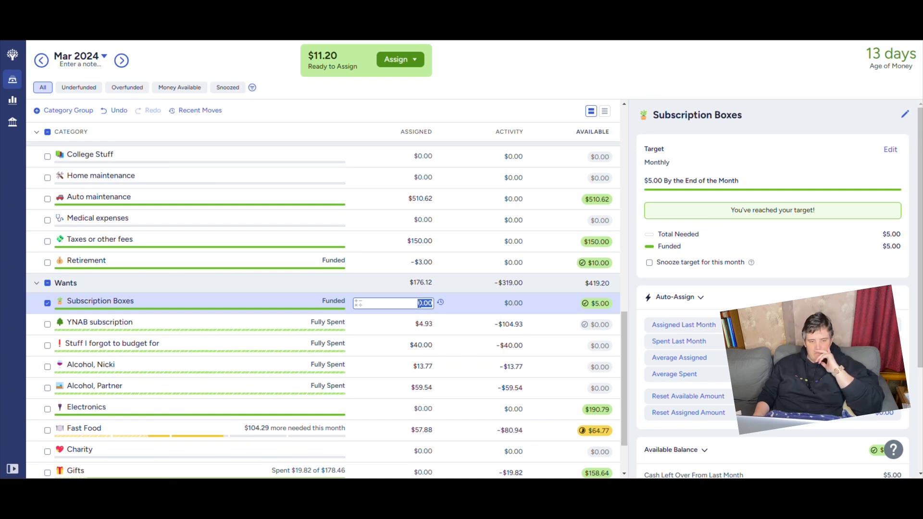
pyautogui.scroll(-2, 344, 328)
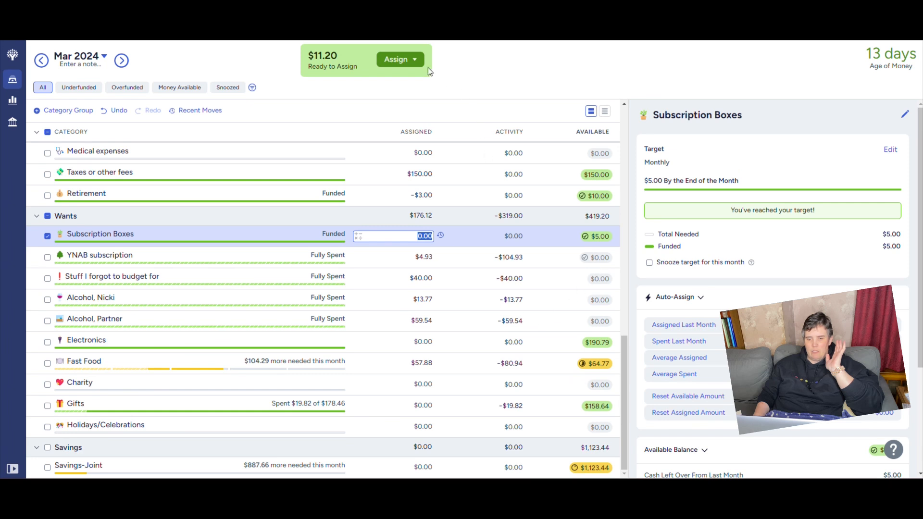
pyautogui.click(409, 58)
pyautogui.click(464, 167)
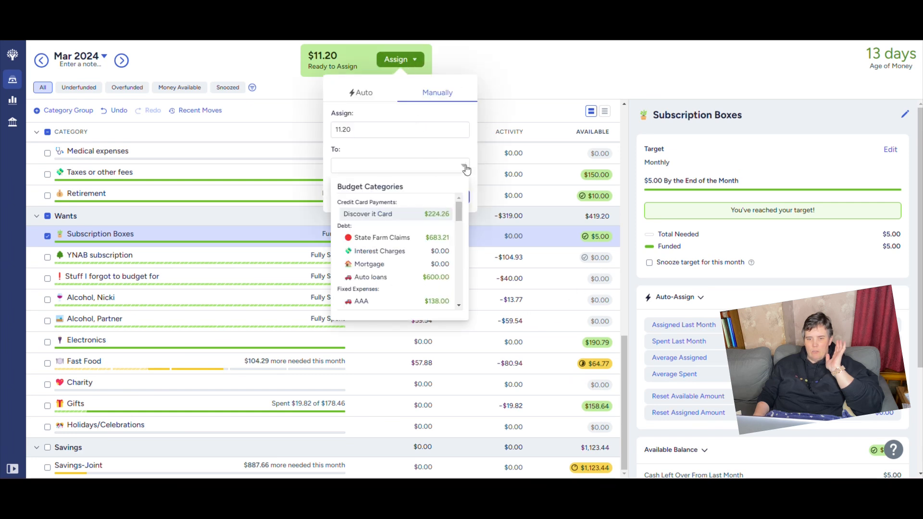
pyautogui.scroll(-5, 413, 231)
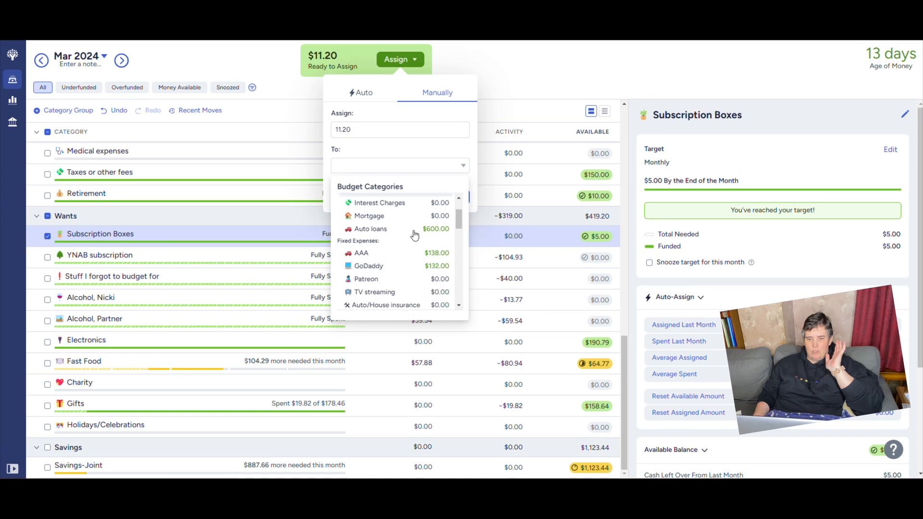
pyautogui.scroll(-5, 414, 235)
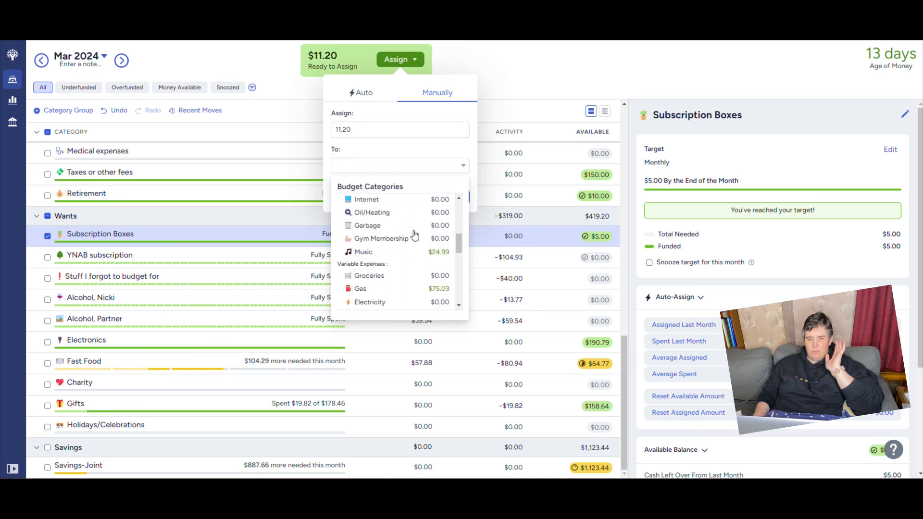
pyautogui.scroll(-2, 414, 235)
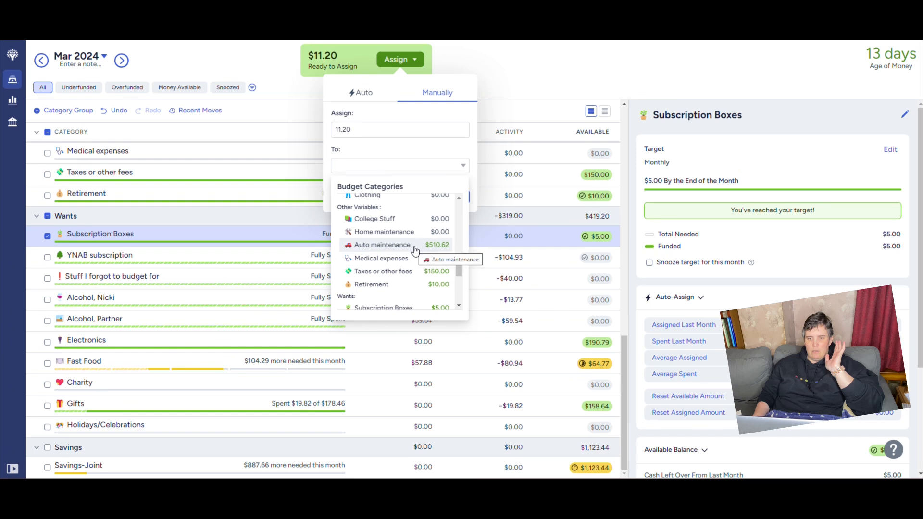
pyautogui.click(414, 246)
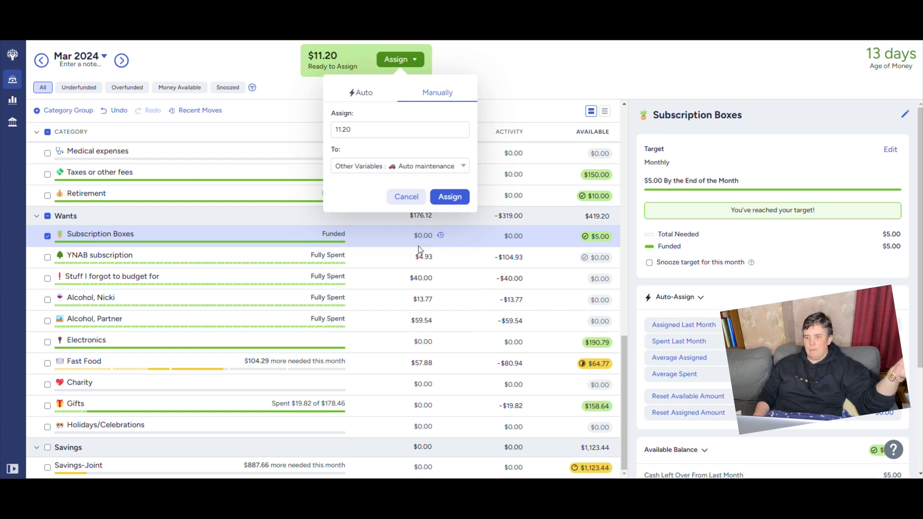
pyautogui.click(458, 197)
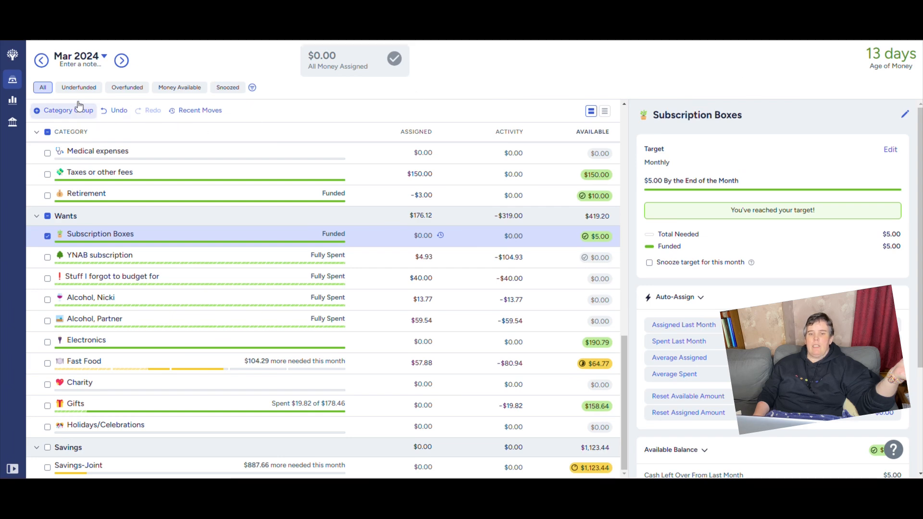
pyautogui.click(41, 91)
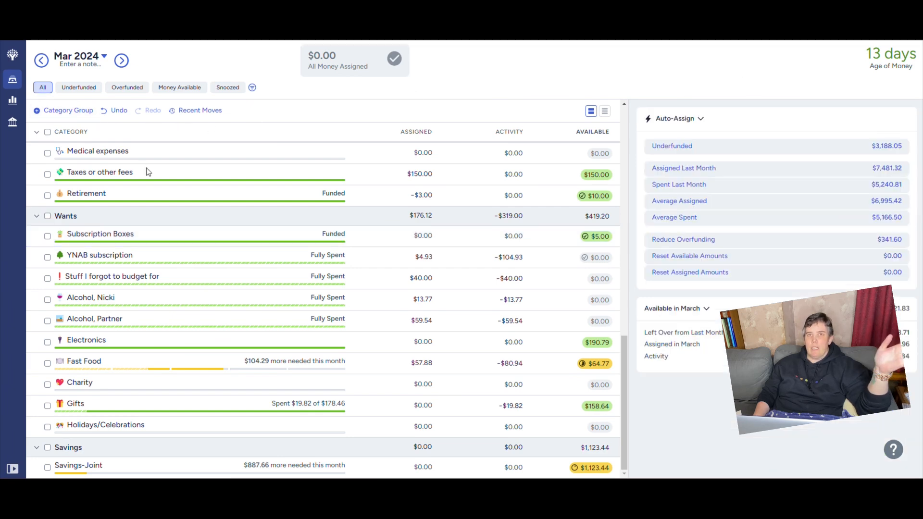
pyautogui.scroll(10, 195, 192)
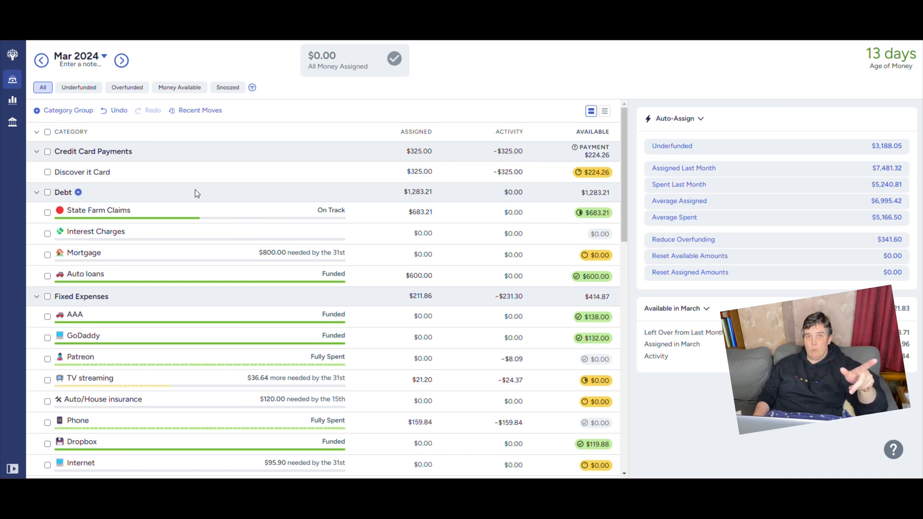